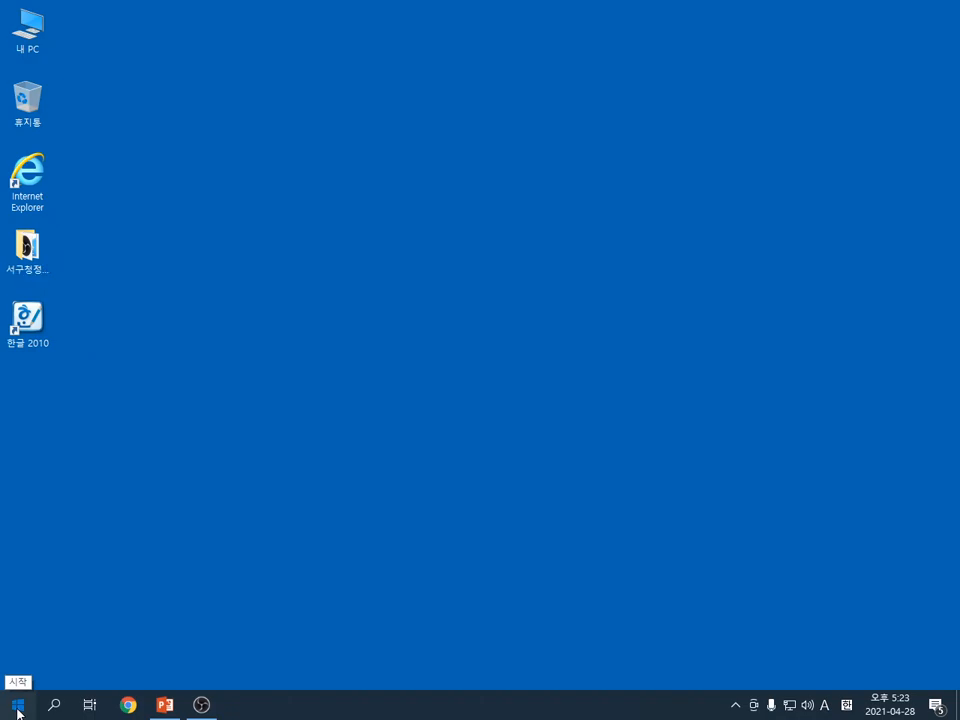
Look through the installed programs list for 한컴오피스 한글 2010 and close the list
{"action": "scroll", "coordinate": [90, 446], "scroll_direction": "down", "scroll_amount": 3}
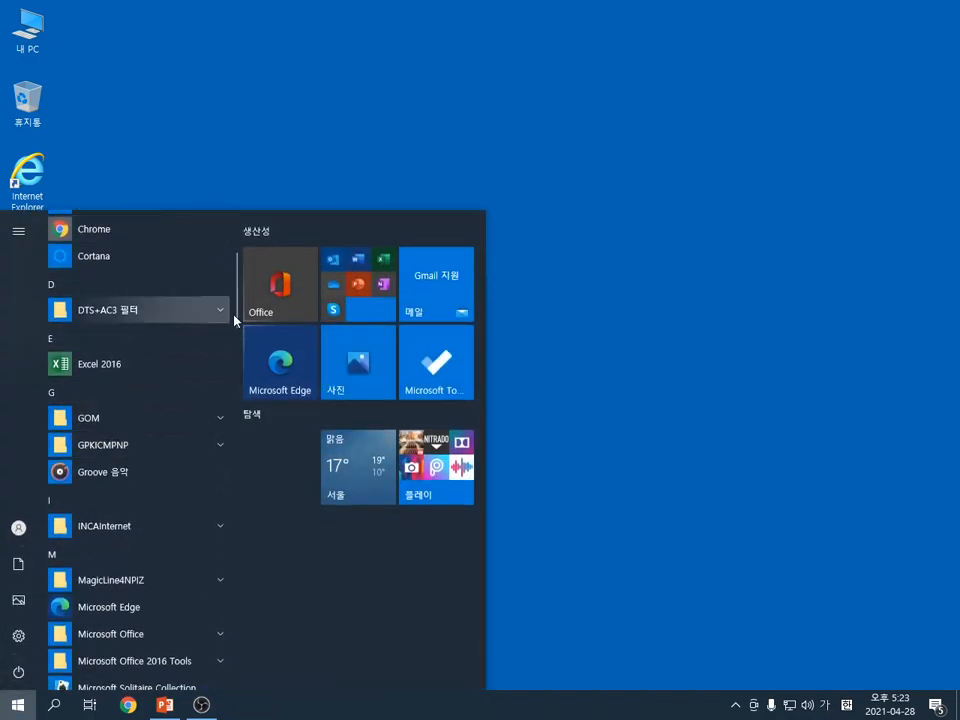
{"action": "scroll", "coordinate": [236, 338], "scroll_direction": "down", "scroll_amount": 2}
{"action": "left_click_drag", "start_coordinate": [236, 338], "coordinate": [234, 668]}
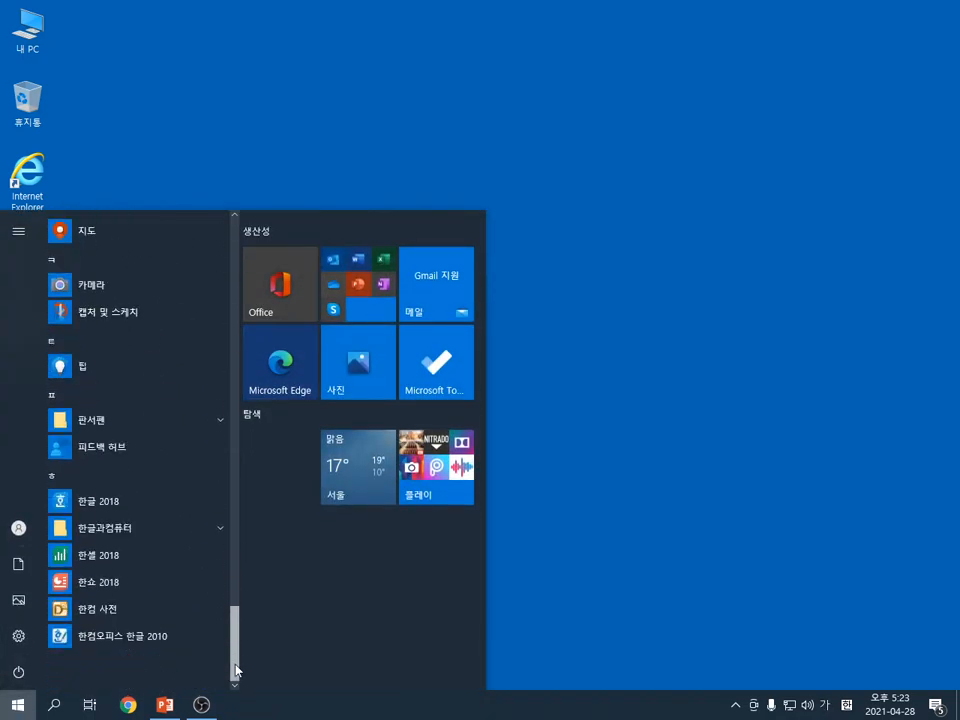
{"action": "left_click", "coordinate": [636, 536]}
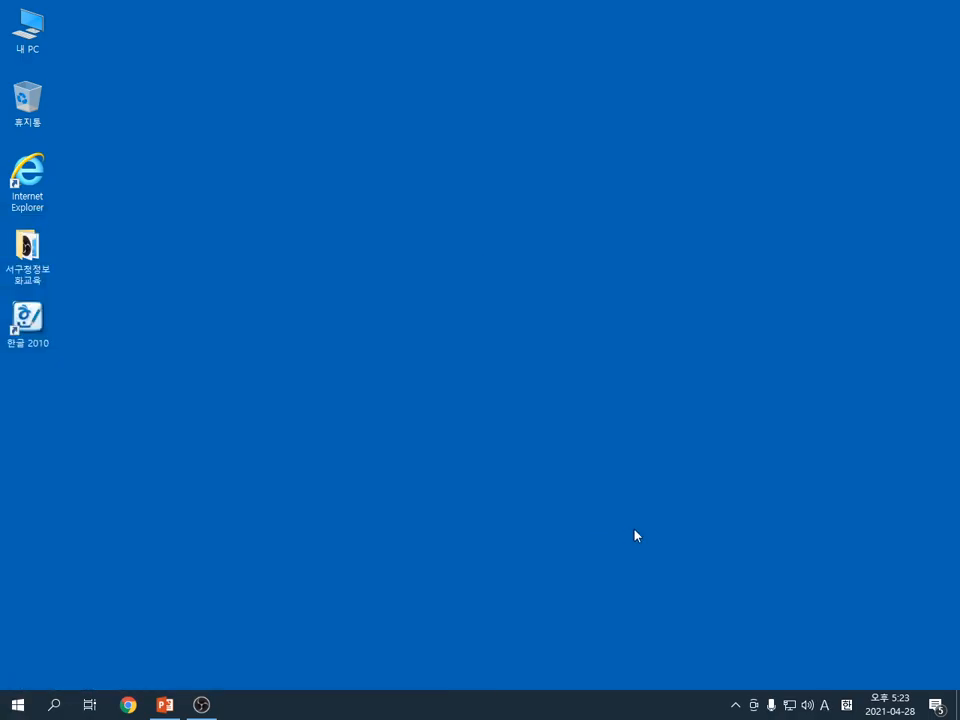
Search Windows for "한글2010" and dismiss the search
{"action": "left_click", "coordinate": [56, 707]}
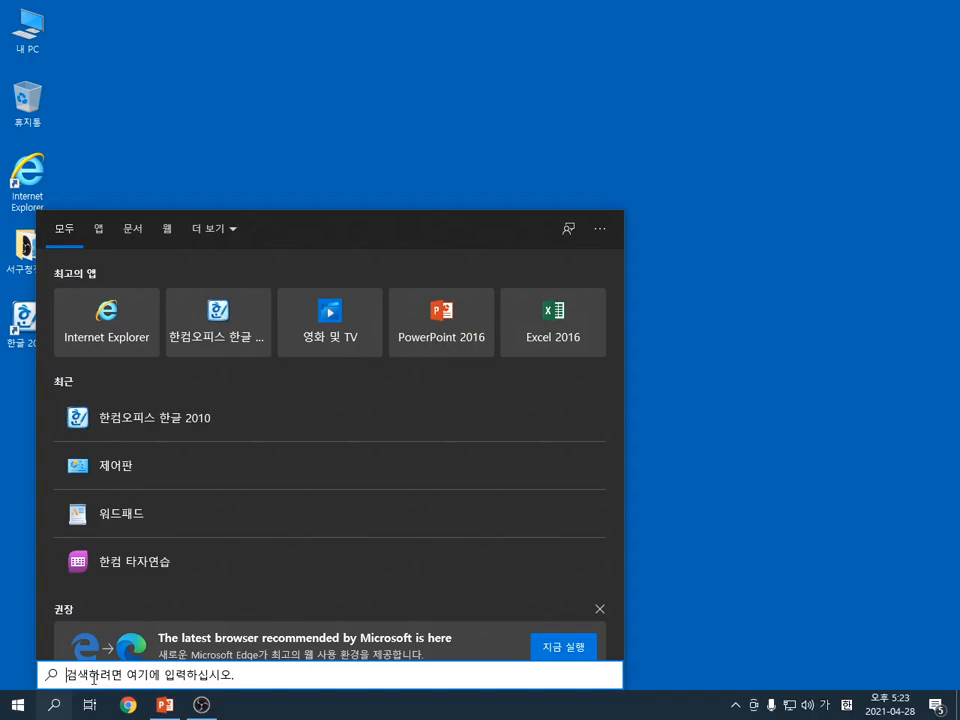
{"action": "type", "text": "한글"}
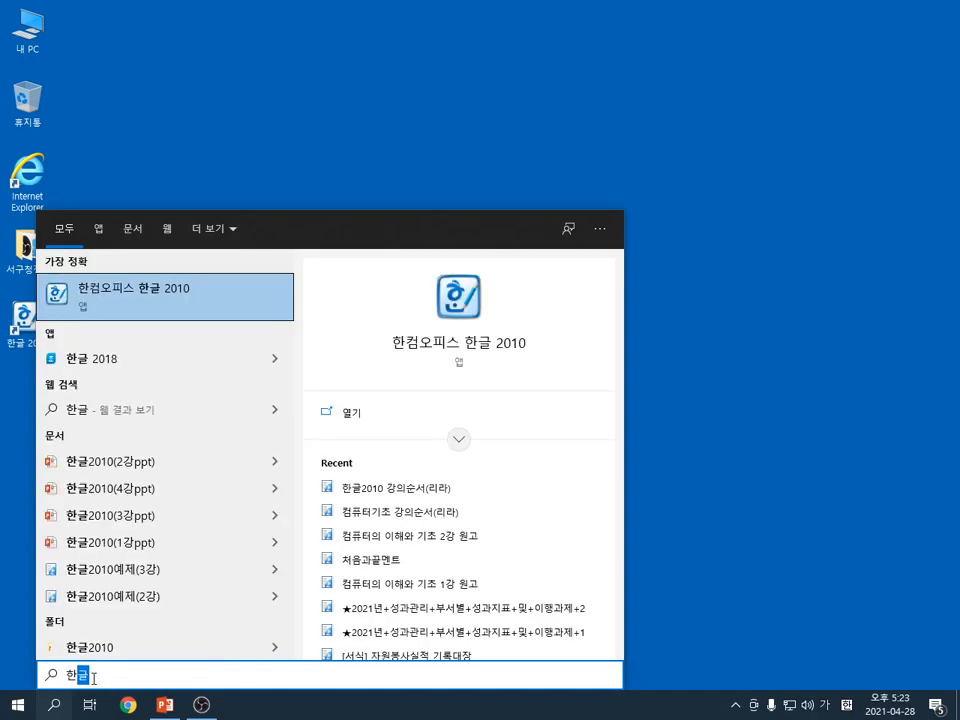
{"action": "type", "text": "2010"}
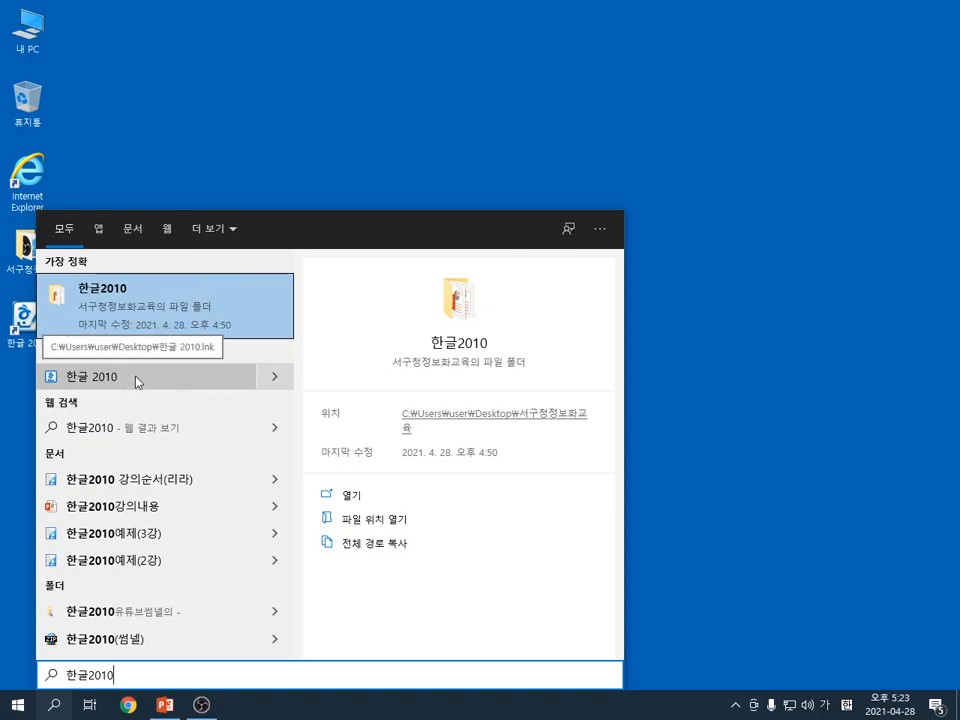
{"action": "left_click", "coordinate": [308, 163]}
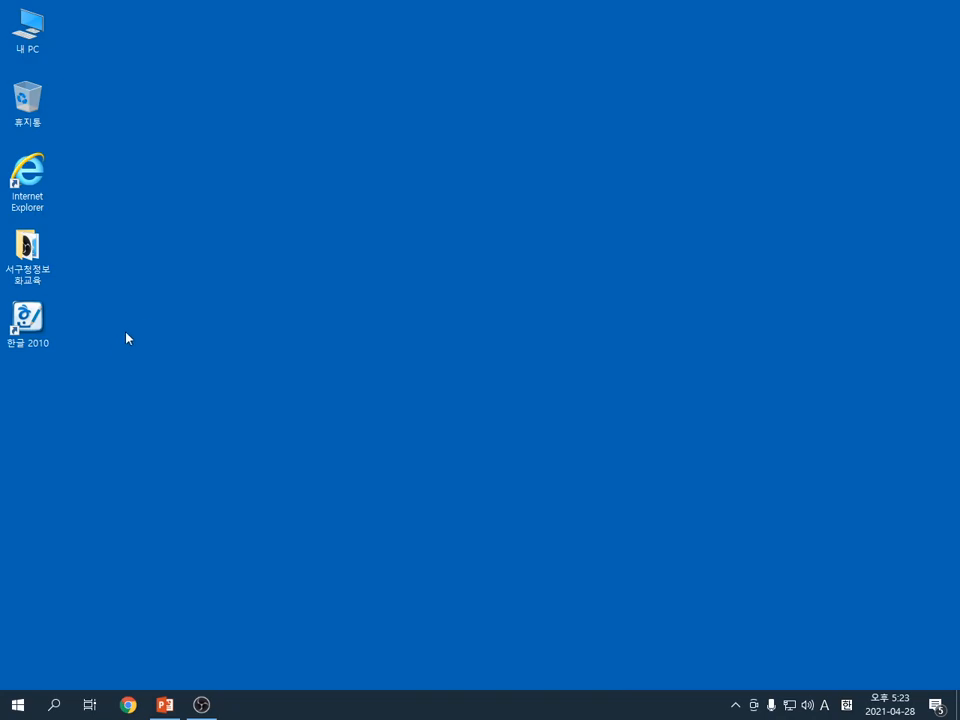
Launch 한글 2010 from its desktop shortcut and close the program again
{"action": "double_click", "coordinate": [47, 344]}
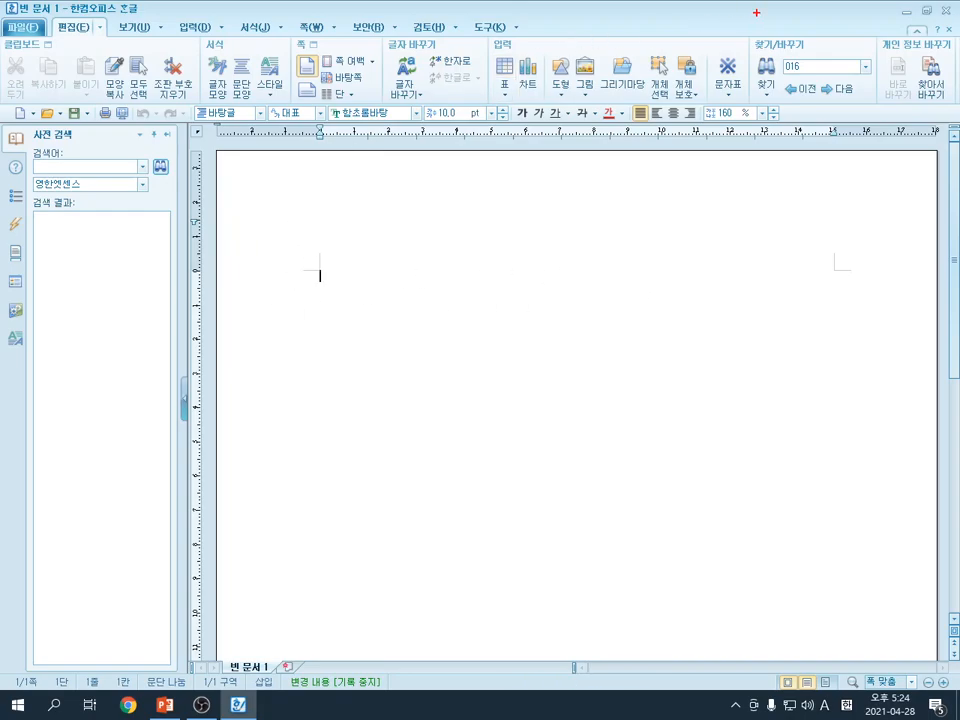
{"action": "left_click_drag", "start_coordinate": [842, 1], "coordinate": [958, 26]}
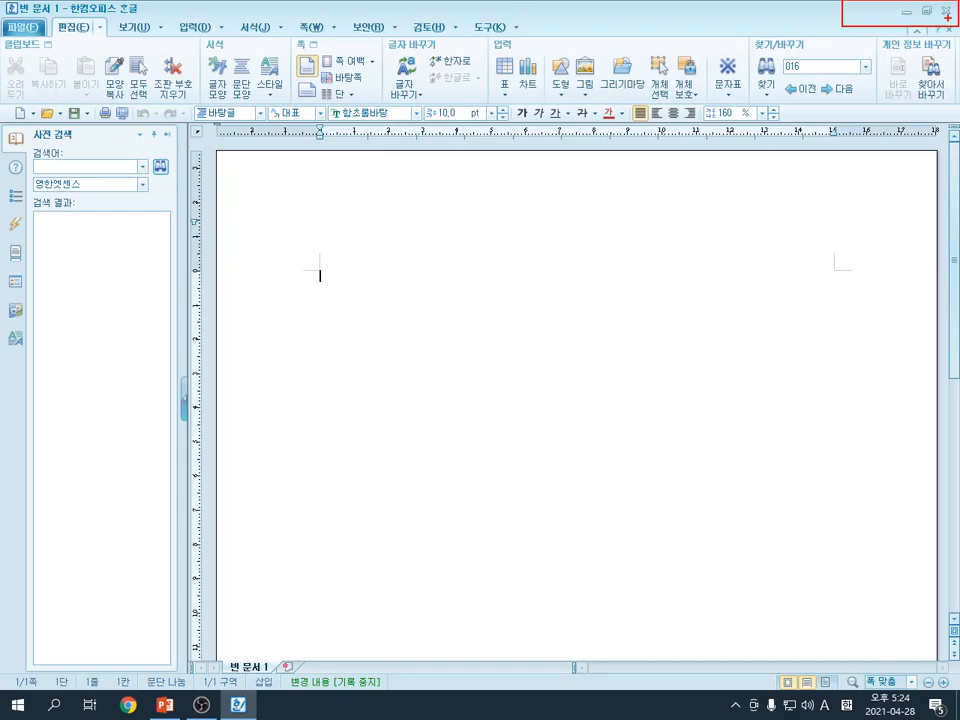
{"action": "key", "text": "Escape"}
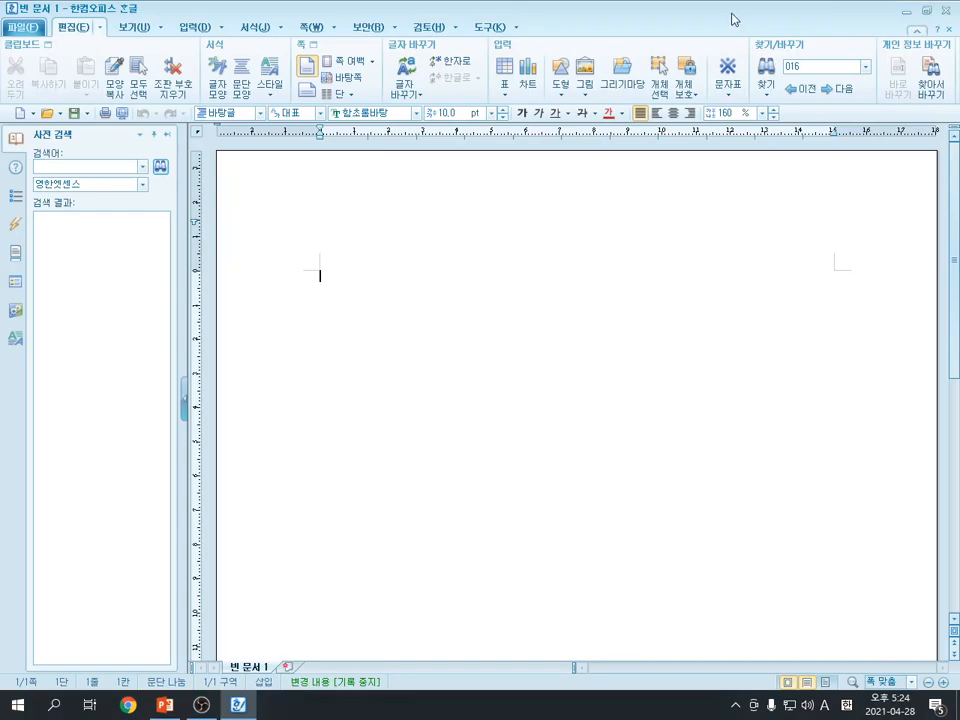
{"action": "left_click", "coordinate": [946, 13]}
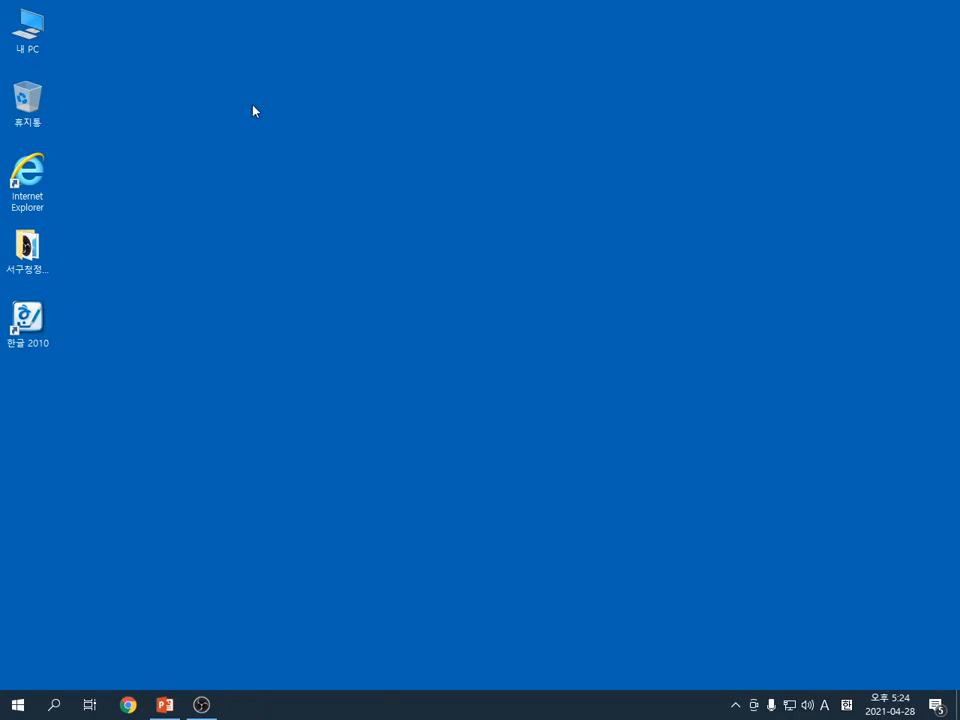
Launch 한글 2010 from its desktop shortcut with a blank document
{"action": "double_click", "coordinate": [24, 334]}
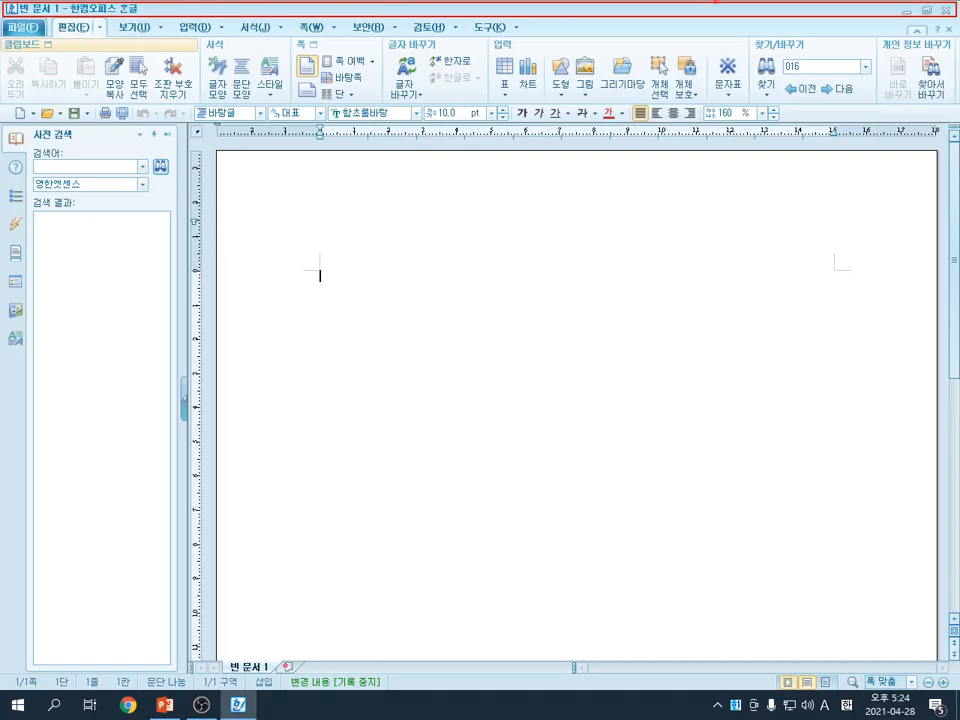
{"action": "left_click_drag", "start_coordinate": [901, 21], "coordinate": [908, 6]}
{"action": "left_click_drag", "start_coordinate": [924, 18], "coordinate": [936, 8]}
{"action": "left_click_drag", "start_coordinate": [937, 14], "coordinate": [940, 18]}
{"action": "key", "text": "Escape"}
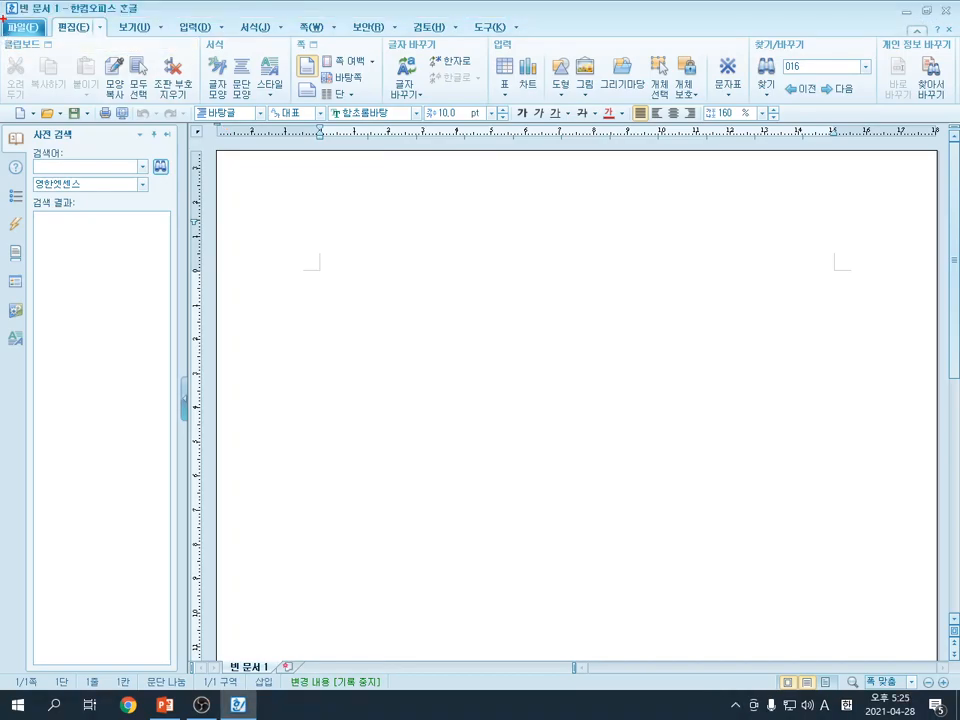
Examine the menu names, the editing commands below them and the basic formatting options of 한글 2010
{"action": "left_click_drag", "start_coordinate": [10, 18], "coordinate": [521, 33]}
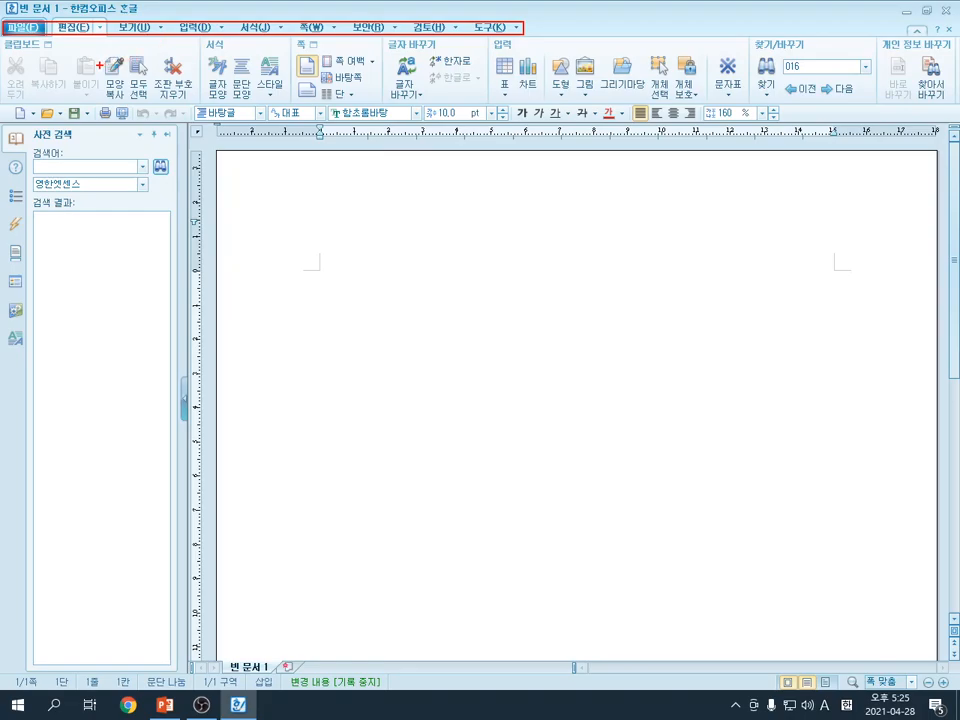
{"action": "key", "text": "Escape"}
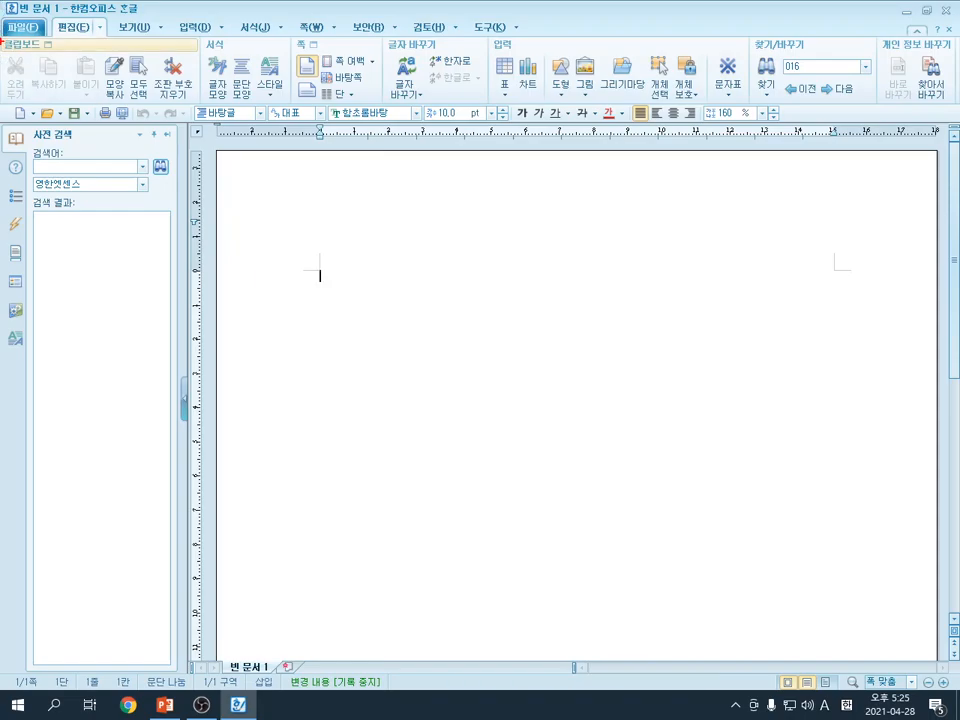
{"action": "mouse_move", "coordinate": [2, 38]}
{"action": "left_mouse_down"}
{"action": "mouse_move", "coordinate": [326, 100]}
{"action": "mouse_move", "coordinate": [955, 103]}
{"action": "left_mouse_up"}
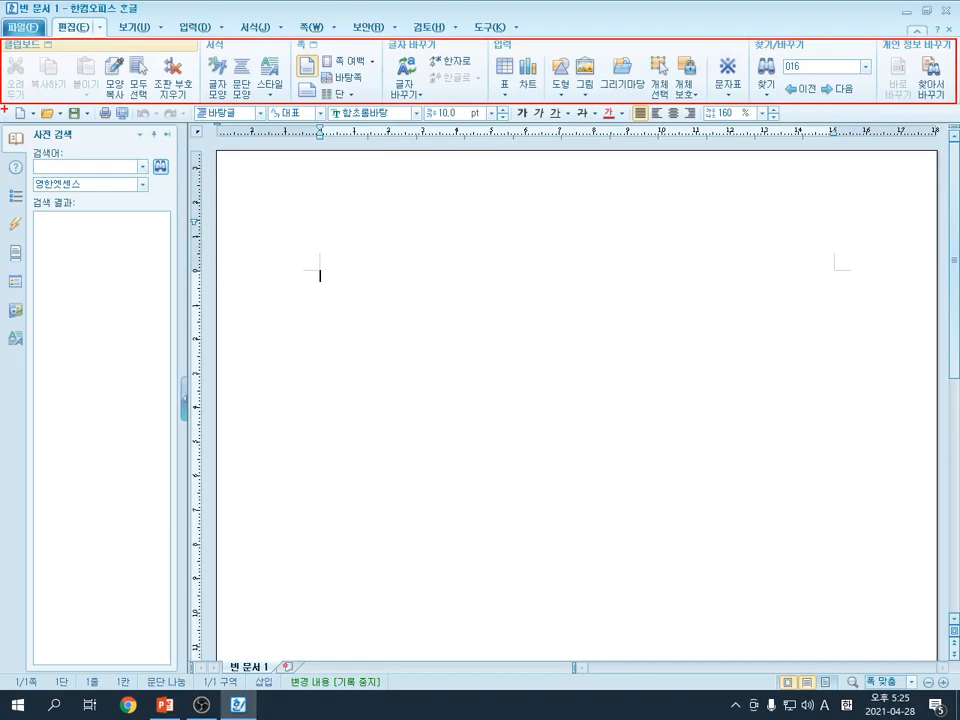
{"action": "mouse_move", "coordinate": [3, 103]}
{"action": "left_mouse_down"}
{"action": "mouse_move", "coordinate": [70, 124]}
{"action": "mouse_move", "coordinate": [952, 124]}
{"action": "left_mouse_up"}
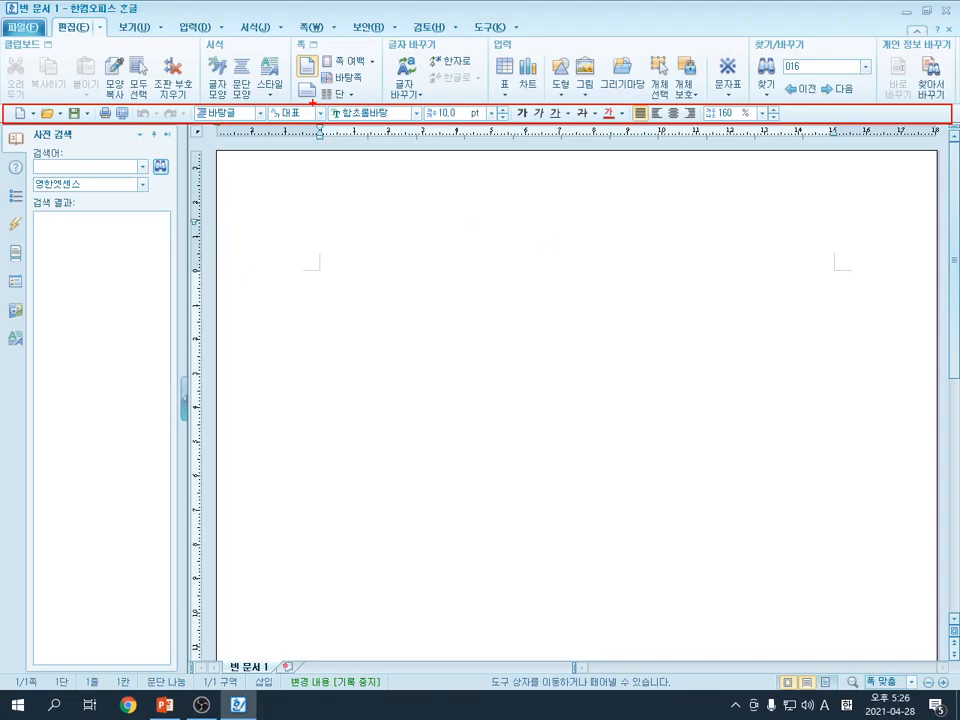
{"action": "left_click_drag", "start_coordinate": [358, 102], "coordinate": [362, 99]}
{"action": "left_click_drag", "start_coordinate": [451, 102], "coordinate": [470, 99]}
{"action": "left_click_drag", "start_coordinate": [598, 97], "coordinate": [605, 104]}
{"action": "left_click_drag", "start_coordinate": [551, 101], "coordinate": [561, 97]}
{"action": "key", "text": "e"}
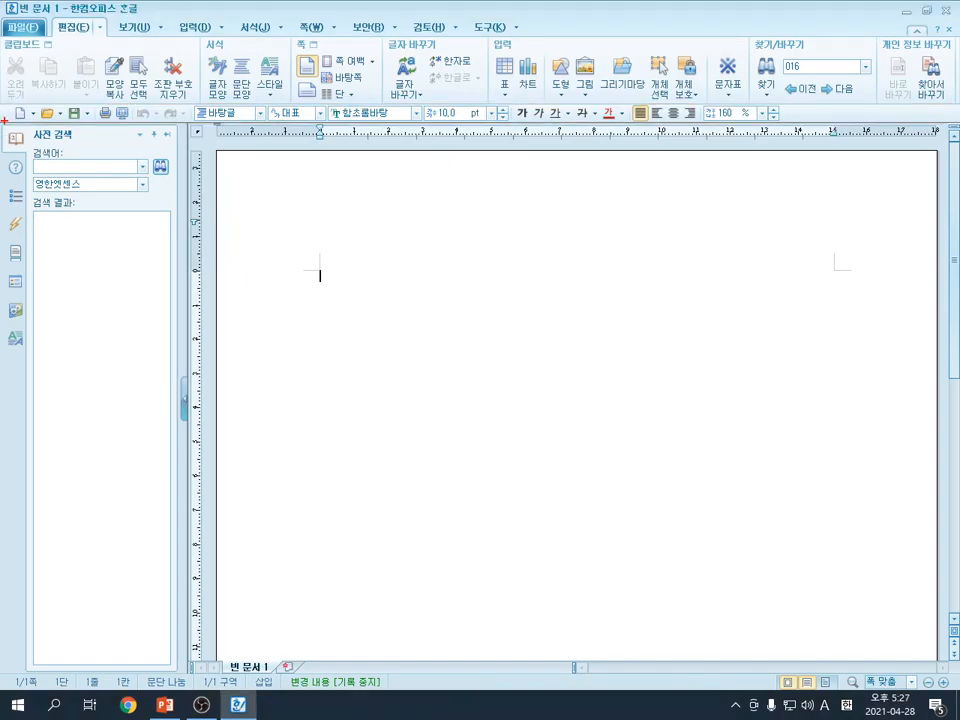
Examine the dictionary task pane, the editing area, the document tab and the status line
{"action": "mouse_move", "coordinate": [2, 123]}
{"action": "left_mouse_down"}
{"action": "mouse_move", "coordinate": [56, 253]}
{"action": "mouse_move", "coordinate": [178, 634]}
{"action": "mouse_move", "coordinate": [183, 680]}
{"action": "left_mouse_up"}
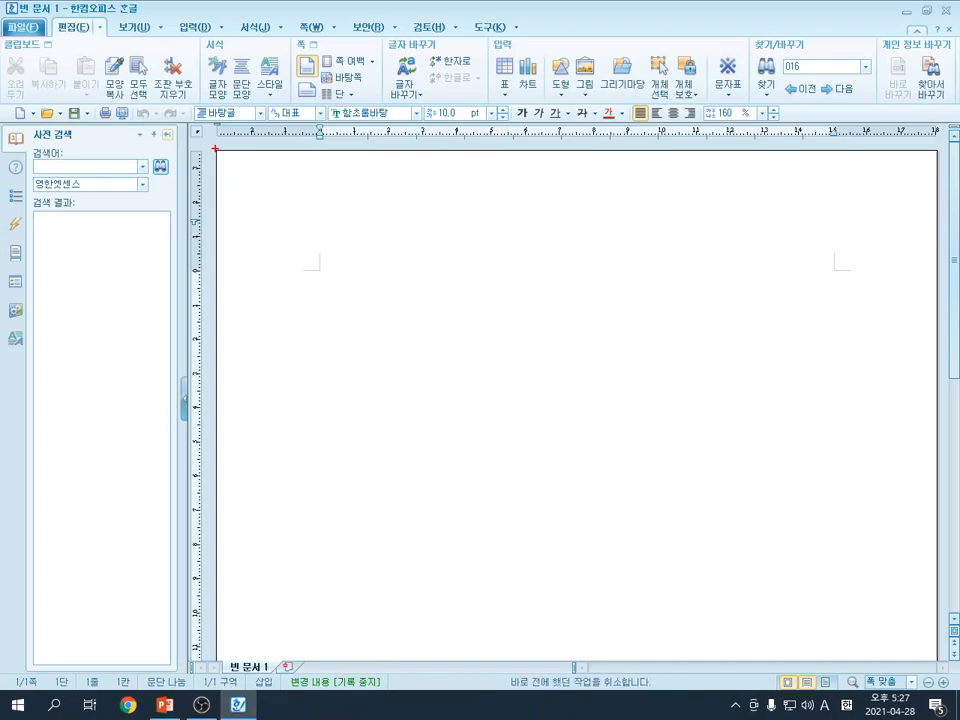
{"action": "left_click_drag", "start_coordinate": [215, 148], "coordinate": [944, 661]}
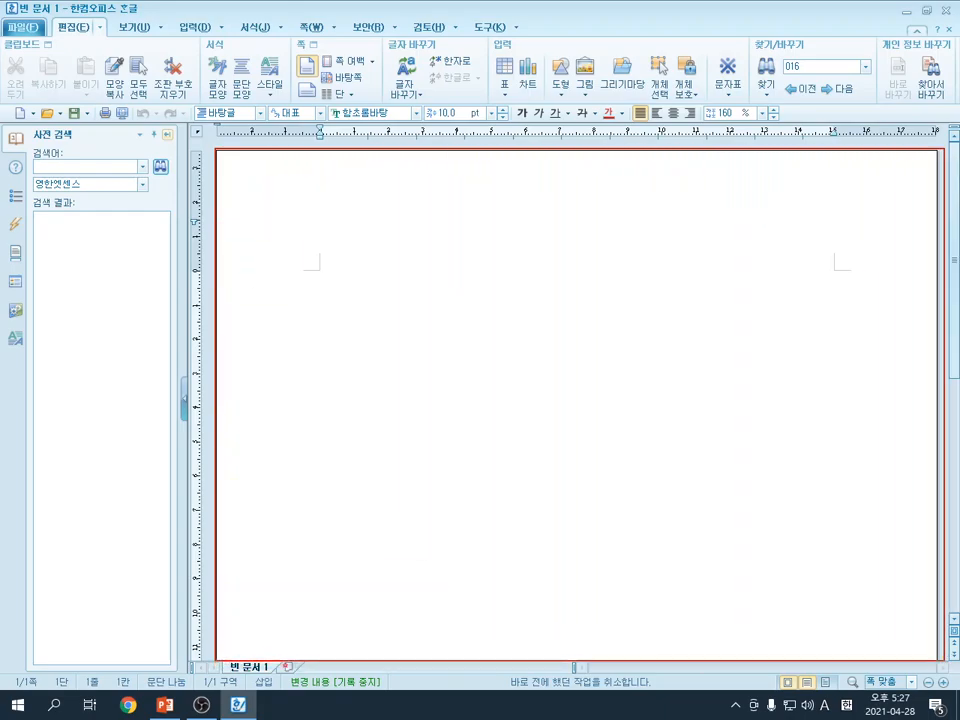
{"action": "left_click_drag", "start_coordinate": [538, 414], "coordinate": [572, 403]}
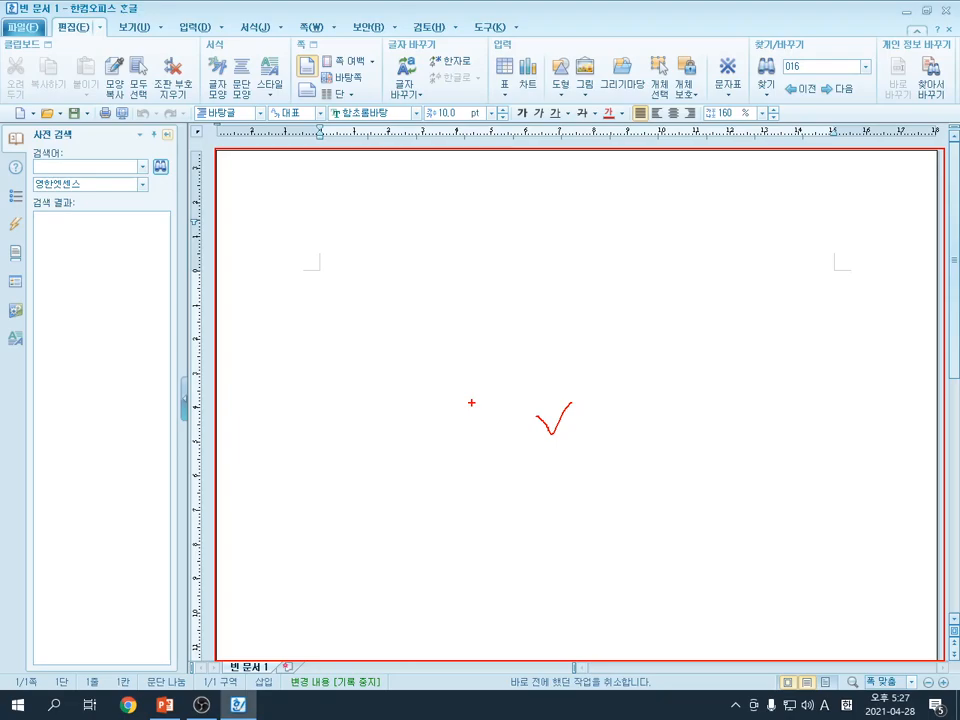
{"action": "key", "text": "Escape"}
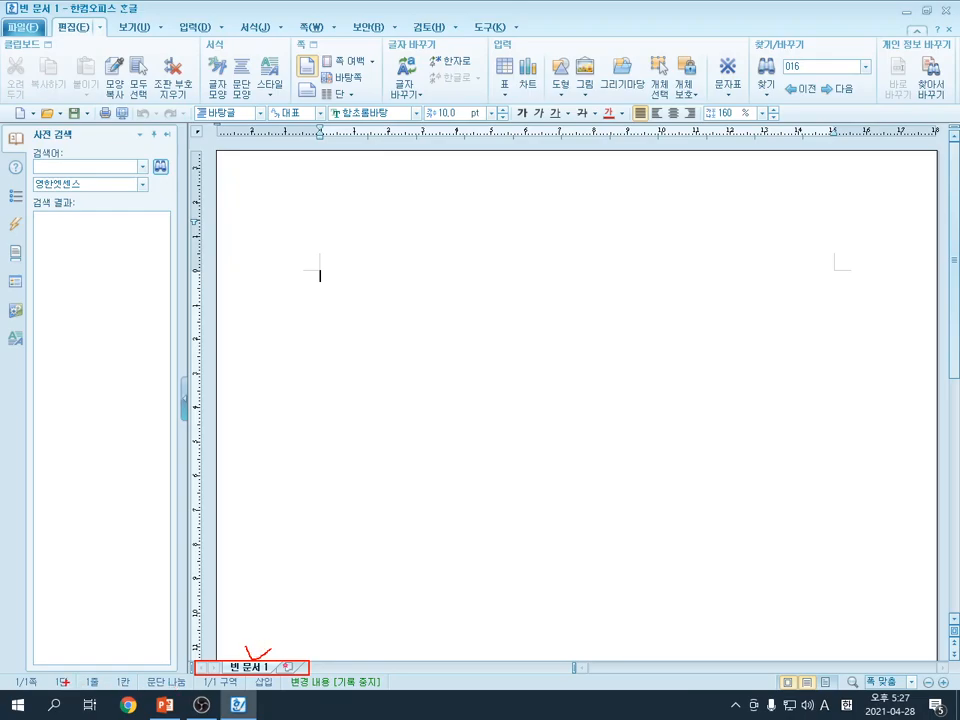
{"action": "key", "text": "Escape"}
{"action": "key", "text": "ctrl+2"}
{"action": "mouse_move", "coordinate": [6, 673]}
{"action": "left_mouse_down"}
{"action": "mouse_move", "coordinate": [110, 686]}
{"action": "mouse_move", "coordinate": [944, 686]}
{"action": "left_mouse_up"}
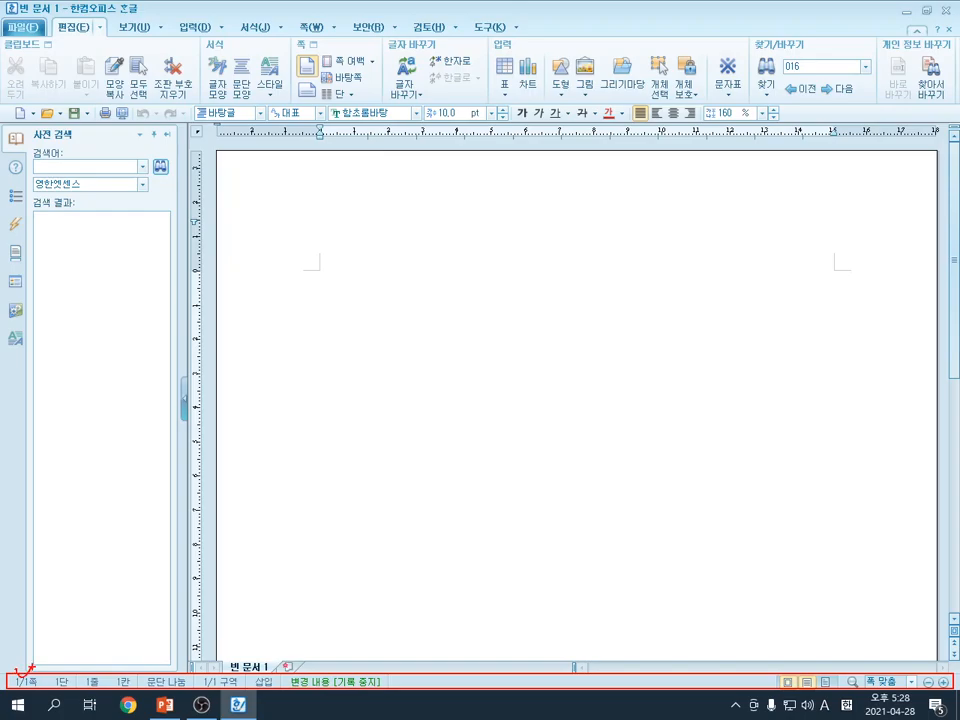
{"action": "left_click_drag", "start_coordinate": [111, 669], "coordinate": [117, 675]}
{"action": "key", "text": "Escape"}
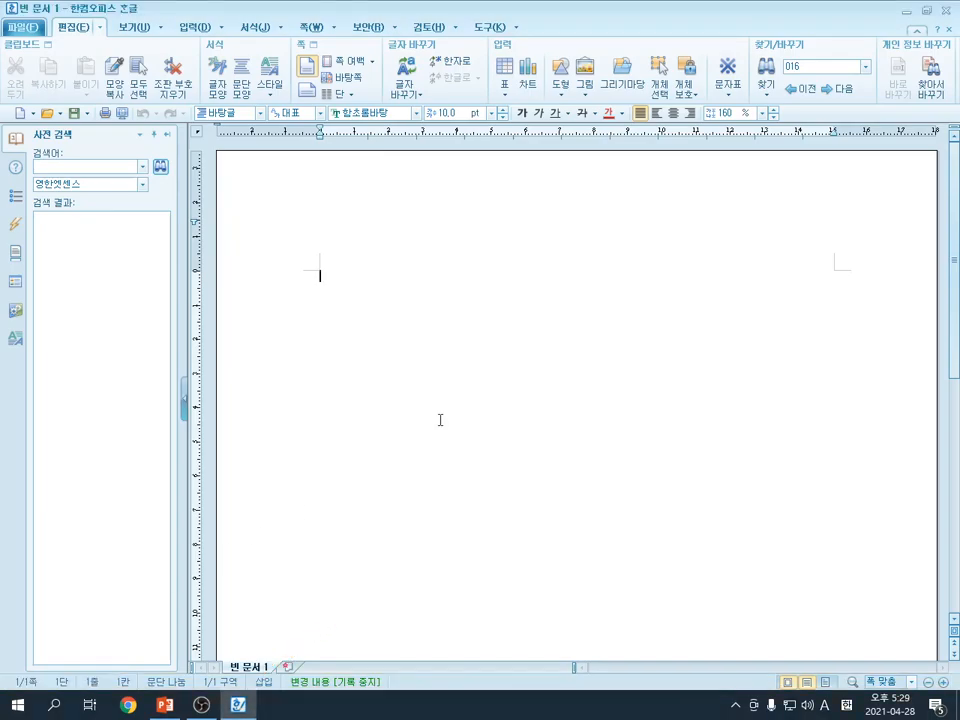
Examine the vertical and horizontal scroll bars and the two rulers around the page
{"action": "left_click_drag", "start_coordinate": [941, 146], "coordinate": [957, 624]}
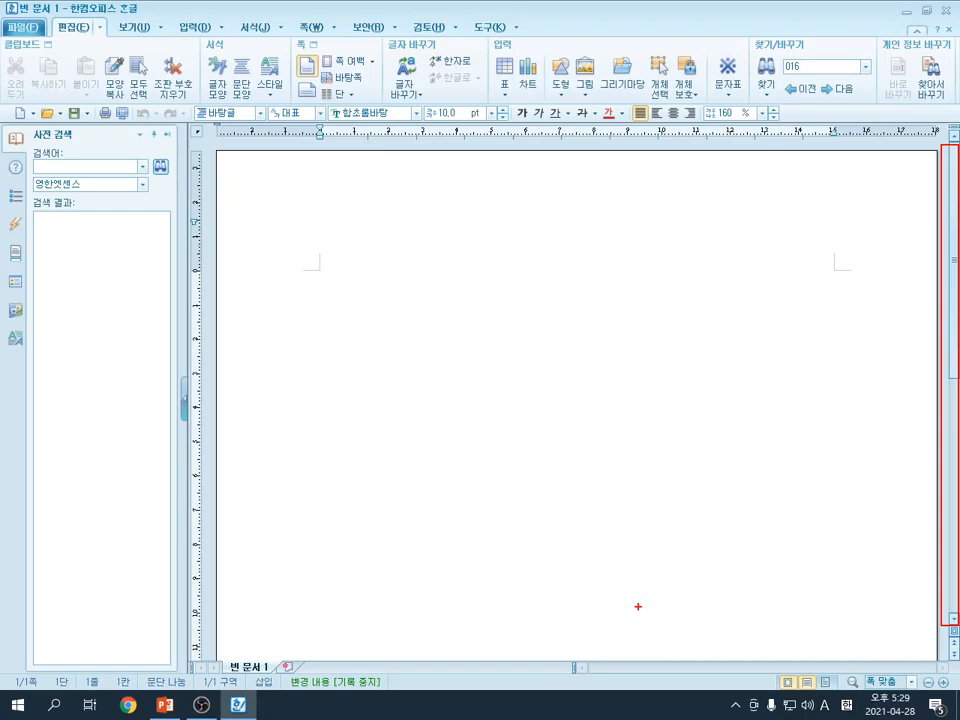
{"action": "mouse_move", "coordinate": [576, 661]}
{"action": "left_mouse_down"}
{"action": "mouse_move", "coordinate": [626, 672]}
{"action": "mouse_move", "coordinate": [948, 674]}
{"action": "left_mouse_up"}
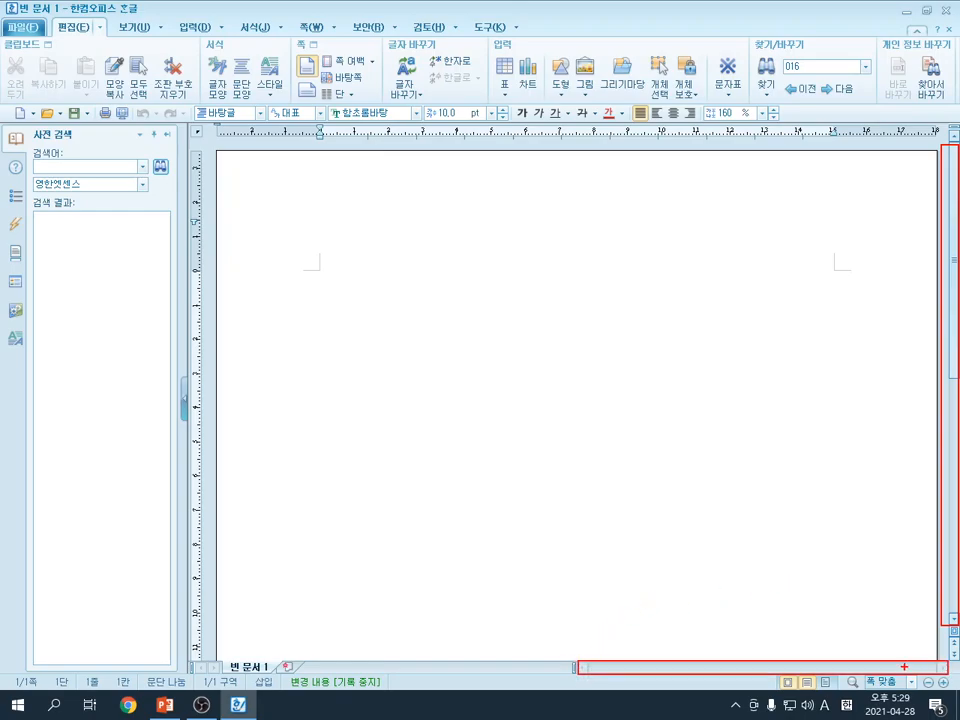
{"action": "key", "text": "Escape"}
{"action": "mouse_move", "coordinate": [955, 260]}
{"action": "left_mouse_down"}
{"action": "mouse_move", "coordinate": [955, 510]}
{"action": "mouse_move", "coordinate": [951, 252]}
{"action": "left_mouse_up"}
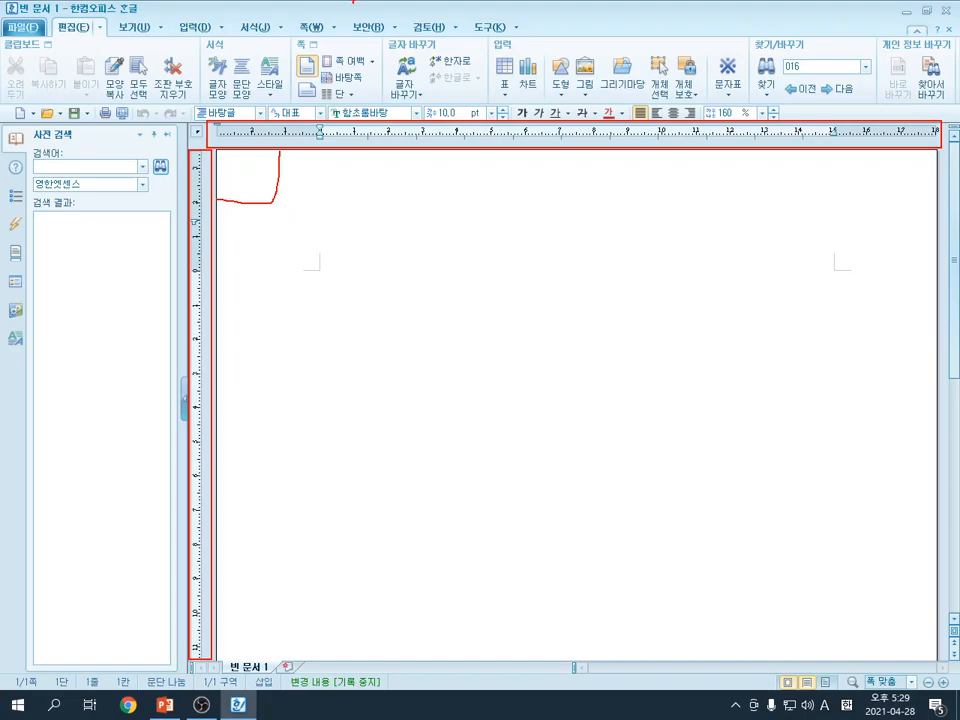
{"action": "key", "text": "Escape"}
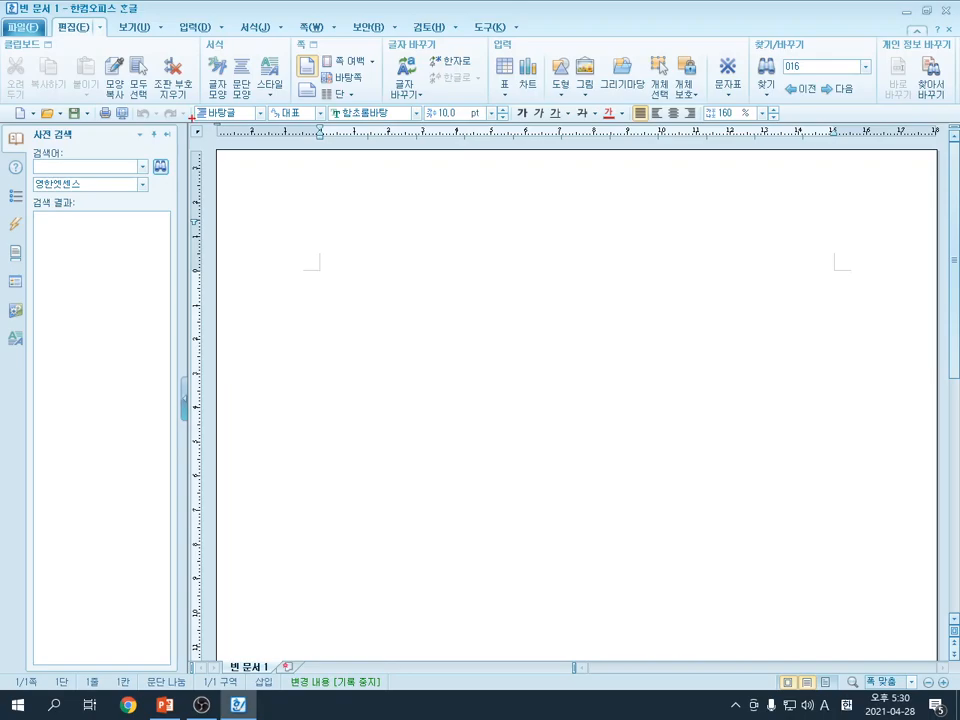
Hide the task pane (작업 창) beside the document, switching it back on once in between
{"action": "left_click_drag", "start_coordinate": [105, 18], "coordinate": [165, 37]}
{"action": "key", "text": "Escape"}
{"action": "left_click", "coordinate": [135, 28]}
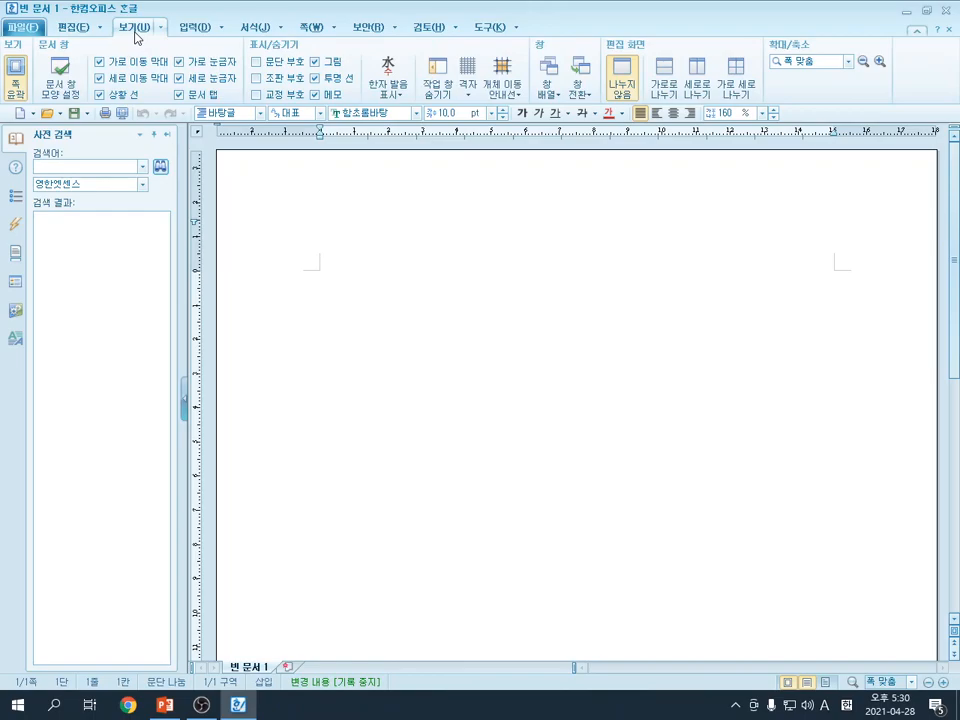
{"action": "key", "text": "ctrl+2"}
{"action": "mouse_move", "coordinate": [5, 41]}
{"action": "left_mouse_down"}
{"action": "mouse_move", "coordinate": [262, 82]}
{"action": "mouse_move", "coordinate": [895, 110]}
{"action": "left_mouse_up"}
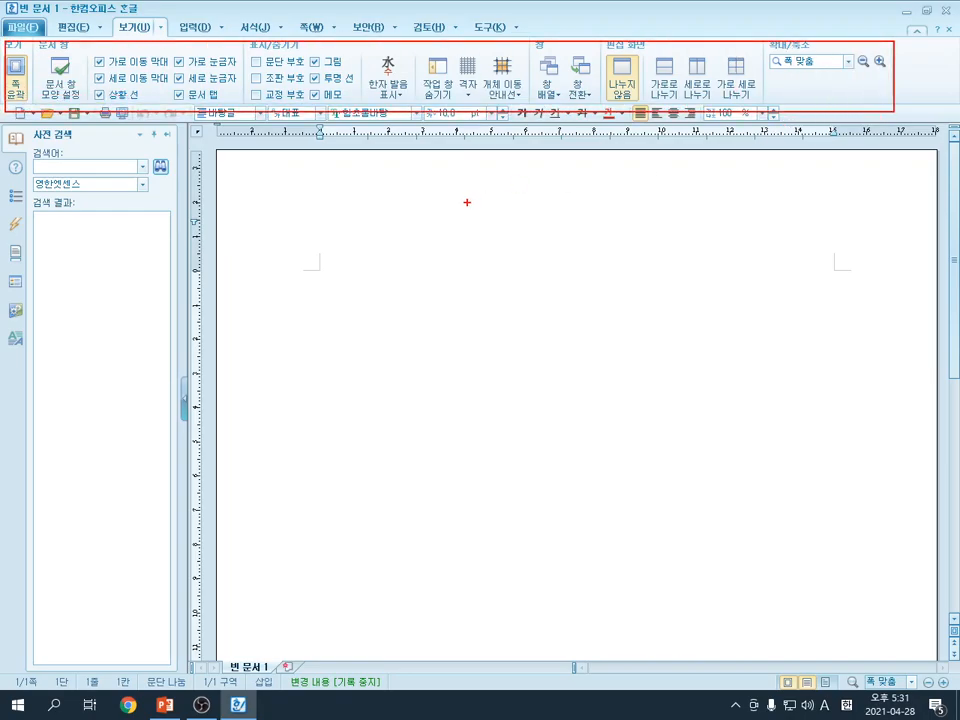
{"action": "key", "text": "Escape"}
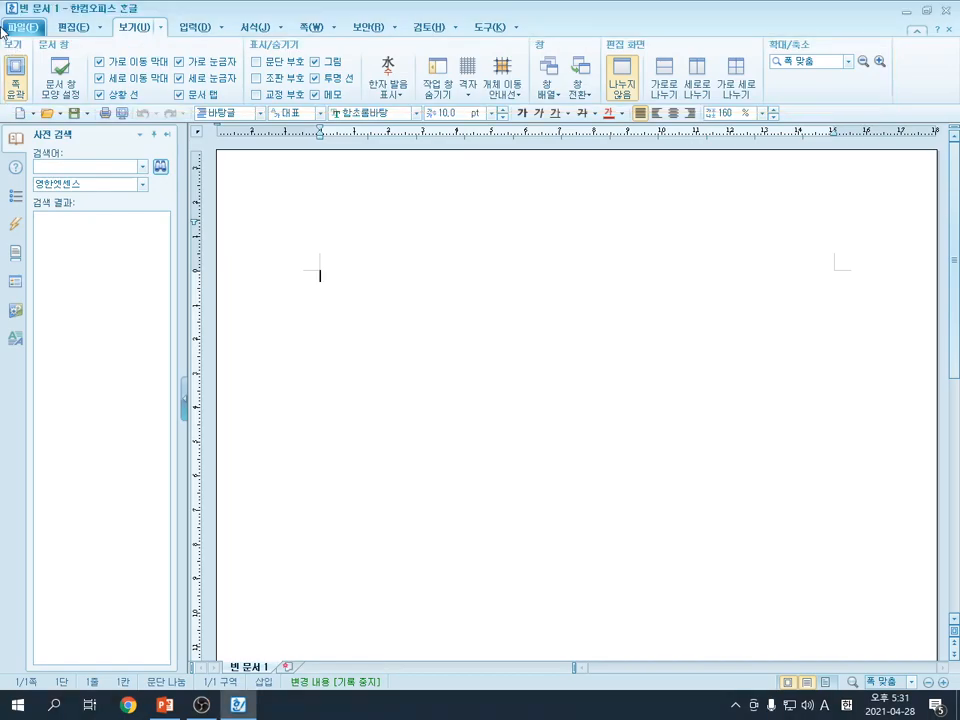
{"action": "key", "text": "ctrl+2"}
{"action": "left_click_drag", "start_coordinate": [416, 53], "coordinate": [457, 107]}
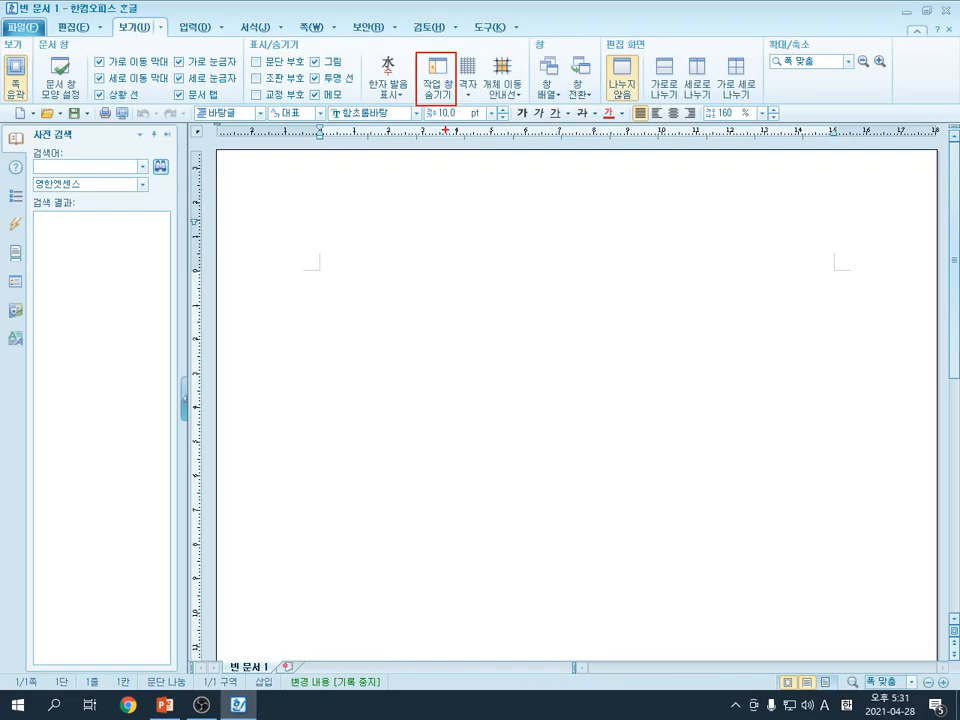
{"action": "key", "text": "Escape"}
{"action": "left_click", "coordinate": [437, 78]}
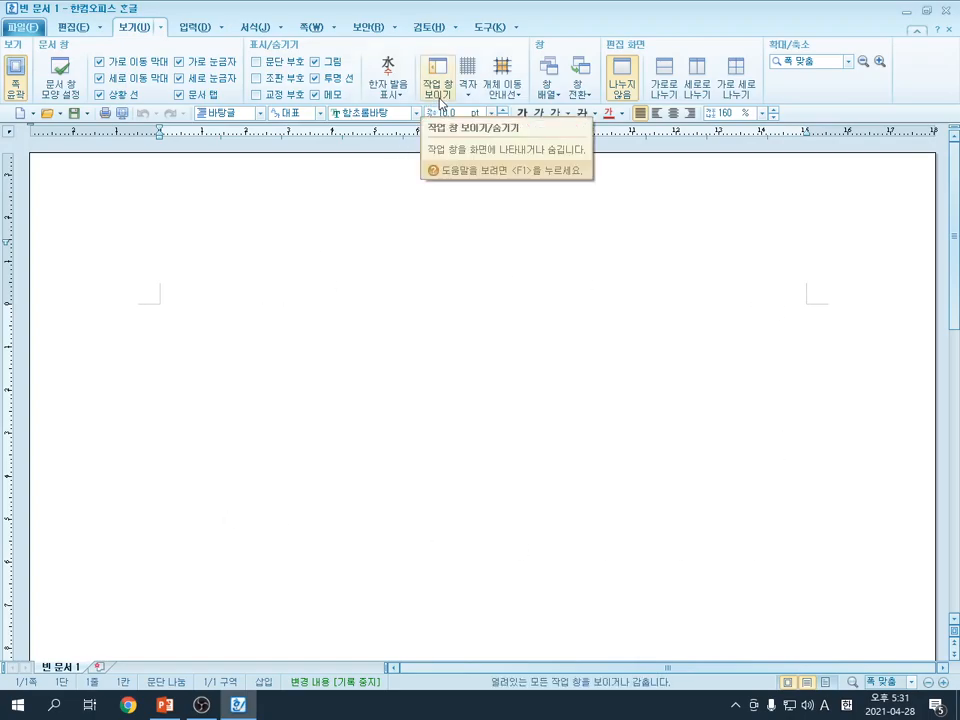
{"action": "left_click", "coordinate": [439, 95]}
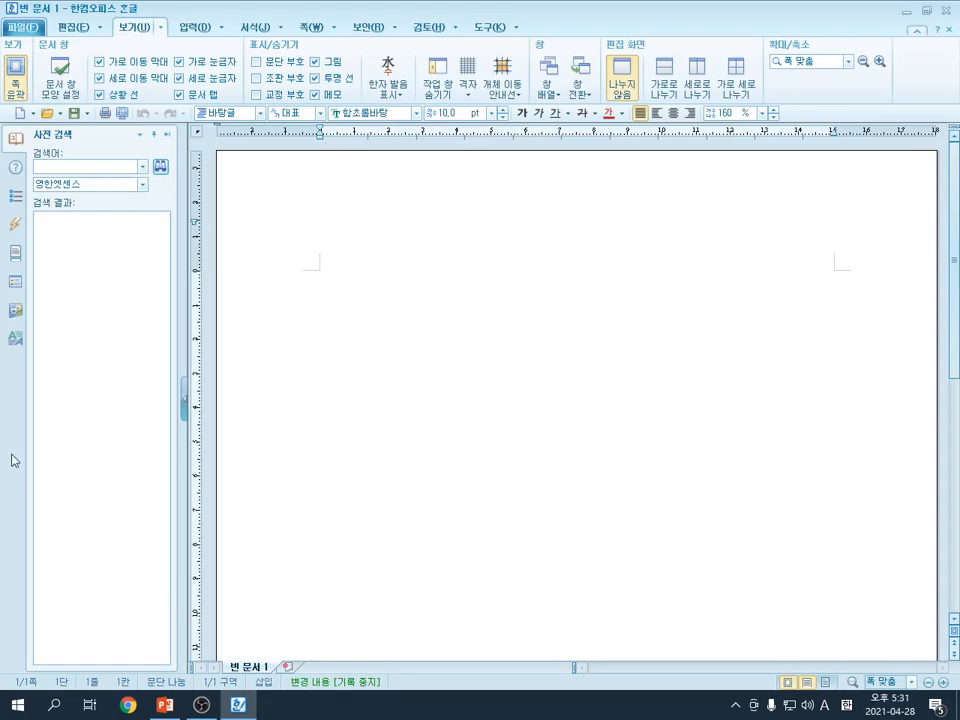
{"action": "left_click", "coordinate": [446, 87]}
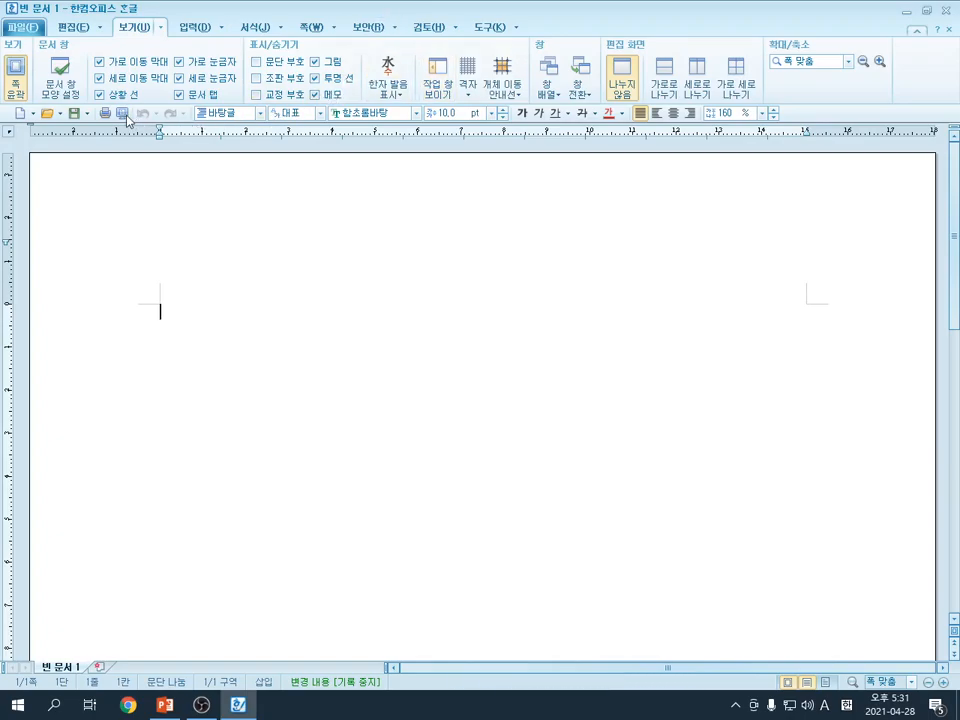
Switch the status line (상황 선) and the document tab (문서 탭) off and back on
{"action": "mouse_move", "coordinate": [34, 37]}
{"action": "left_mouse_down"}
{"action": "mouse_move", "coordinate": [147, 98]}
{"action": "mouse_move", "coordinate": [237, 102]}
{"action": "left_mouse_up"}
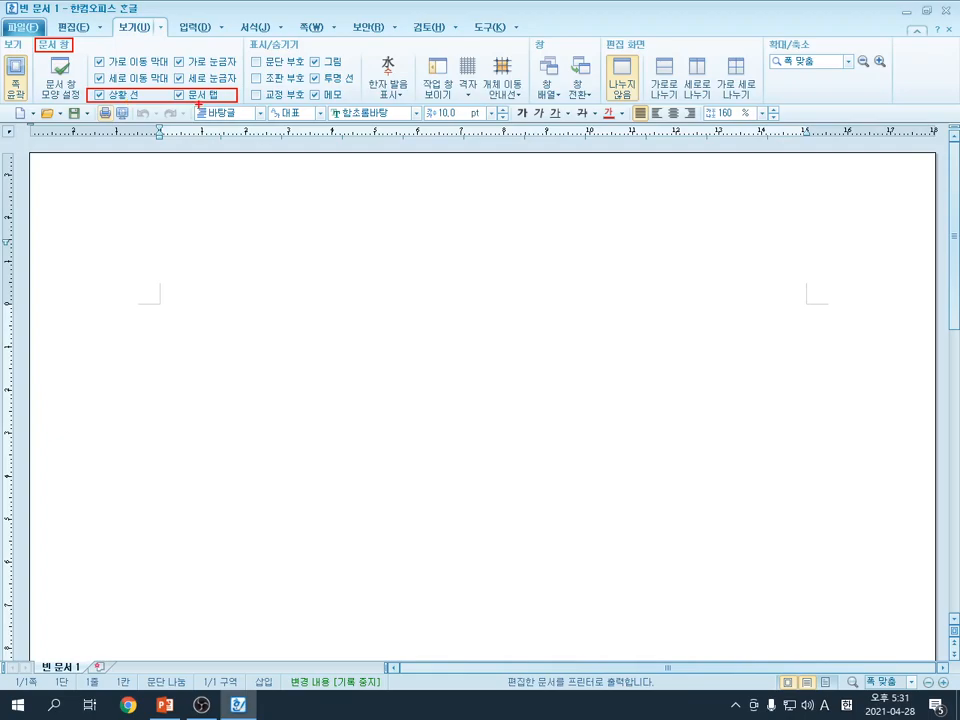
{"action": "key", "text": "Escape"}
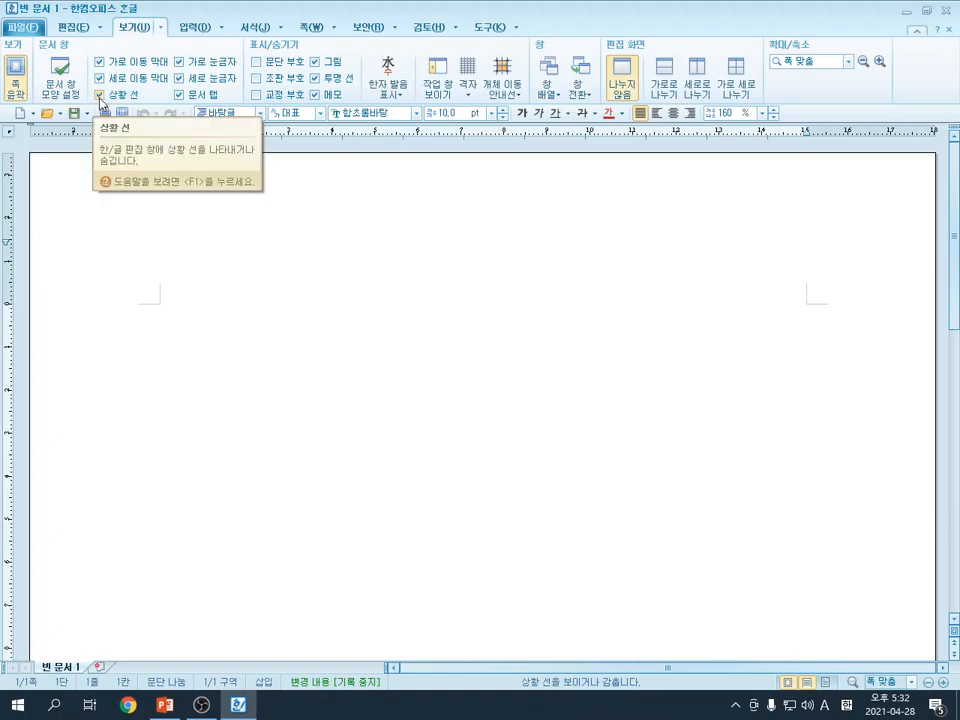
{"action": "left_click", "coordinate": [100, 96]}
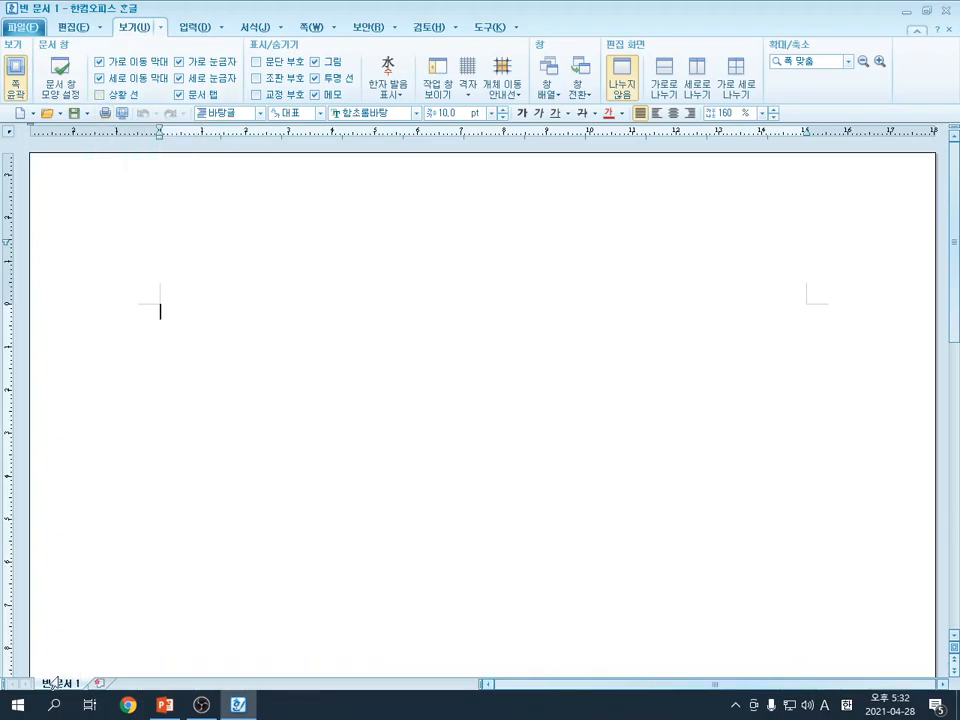
{"action": "mouse_move", "coordinate": [15, 675]}
{"action": "left_mouse_down"}
{"action": "mouse_move", "coordinate": [589, 673]}
{"action": "mouse_move", "coordinate": [945, 684]}
{"action": "mouse_move", "coordinate": [945, 692]}
{"action": "left_mouse_up"}
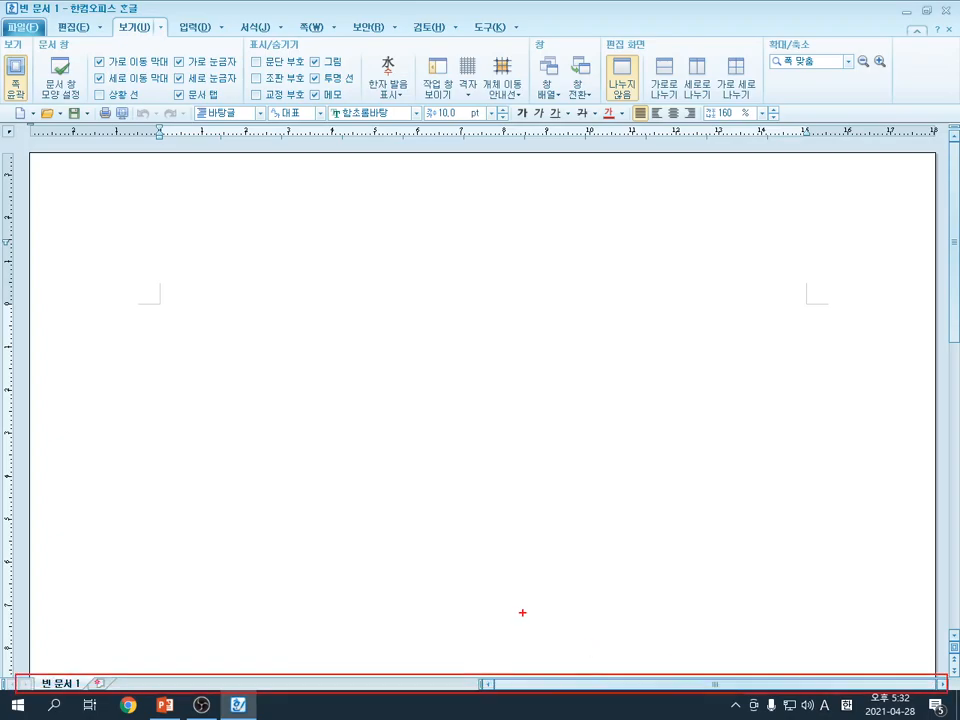
{"action": "key", "text": "Escape"}
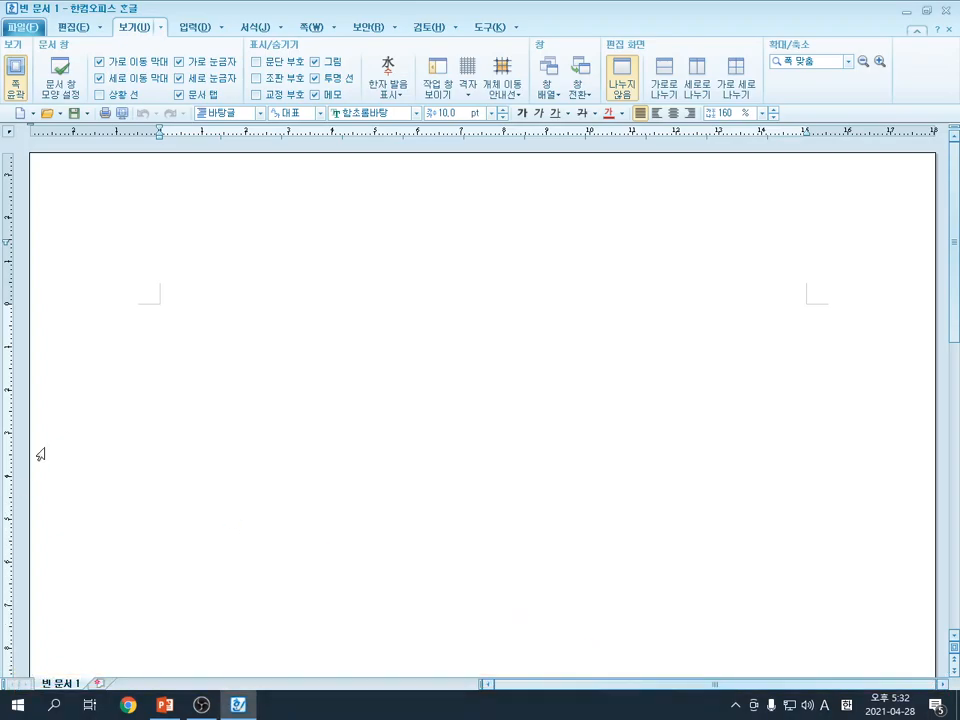
{"action": "left_click", "coordinate": [180, 95]}
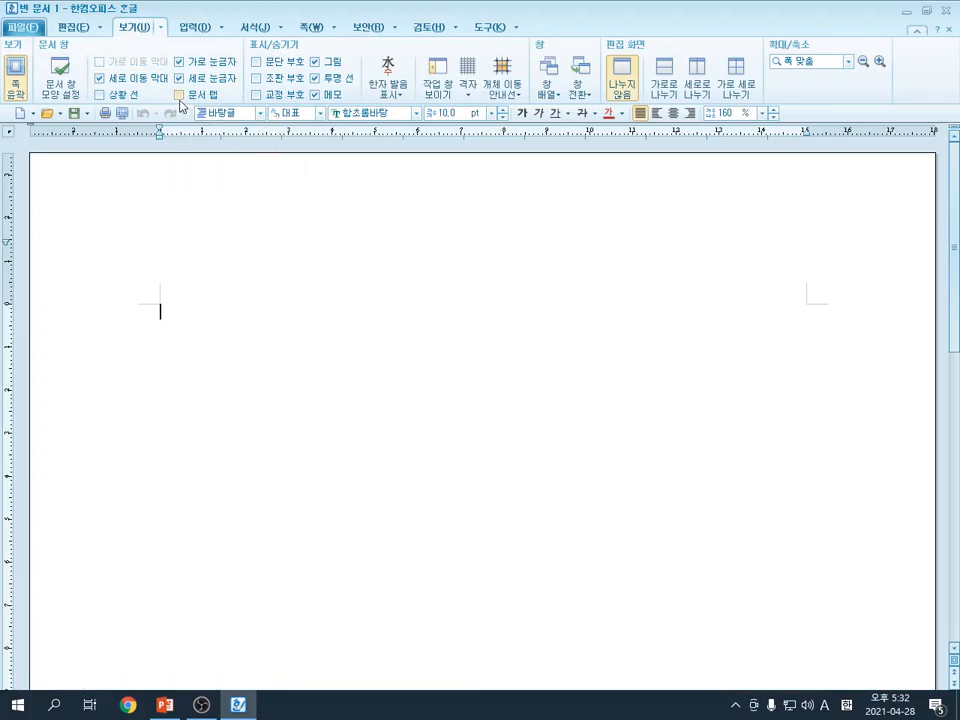
{"action": "left_click", "coordinate": [180, 95]}
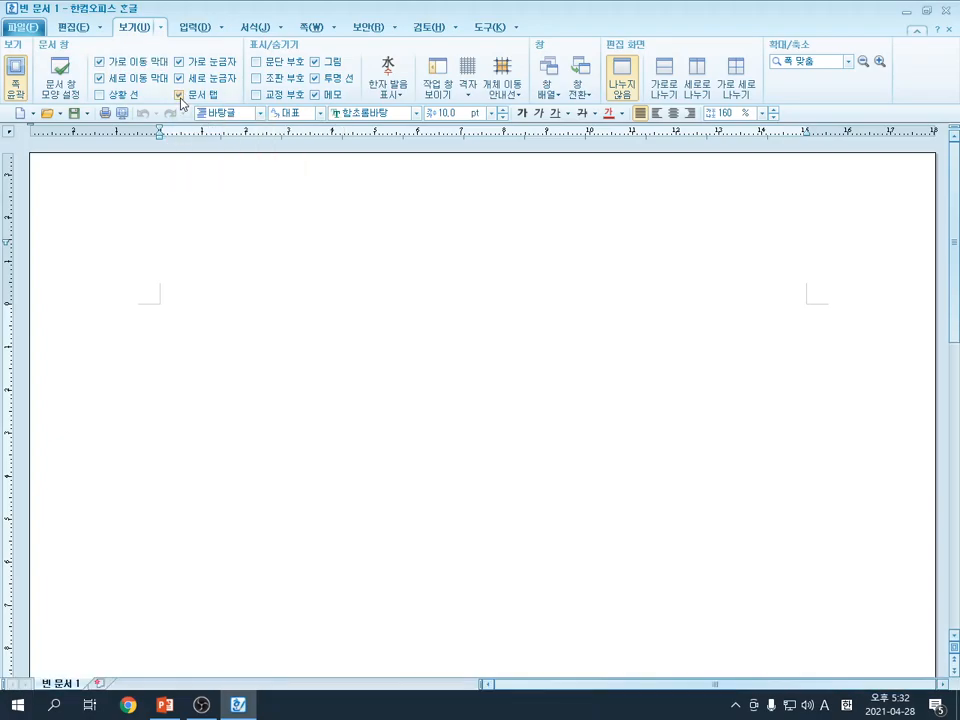
{"action": "left_click", "coordinate": [101, 95]}
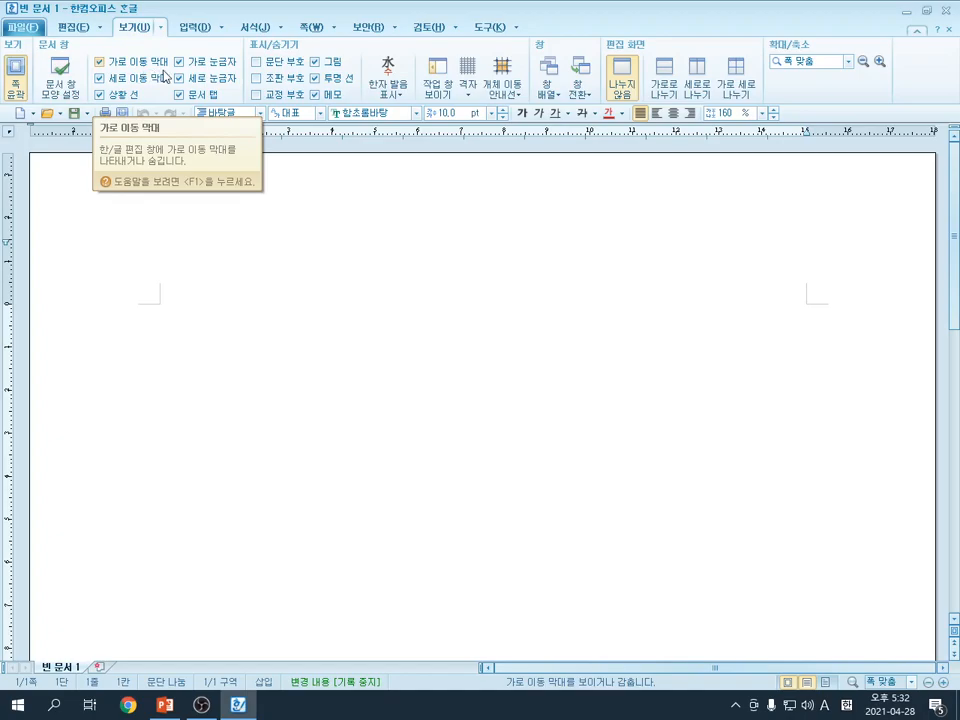
Examine the vertical scroll bar, the horizontal ruler and the vertical ruler around the page
{"action": "left_click_drag", "start_coordinate": [896, 224], "coordinate": [958, 288]}
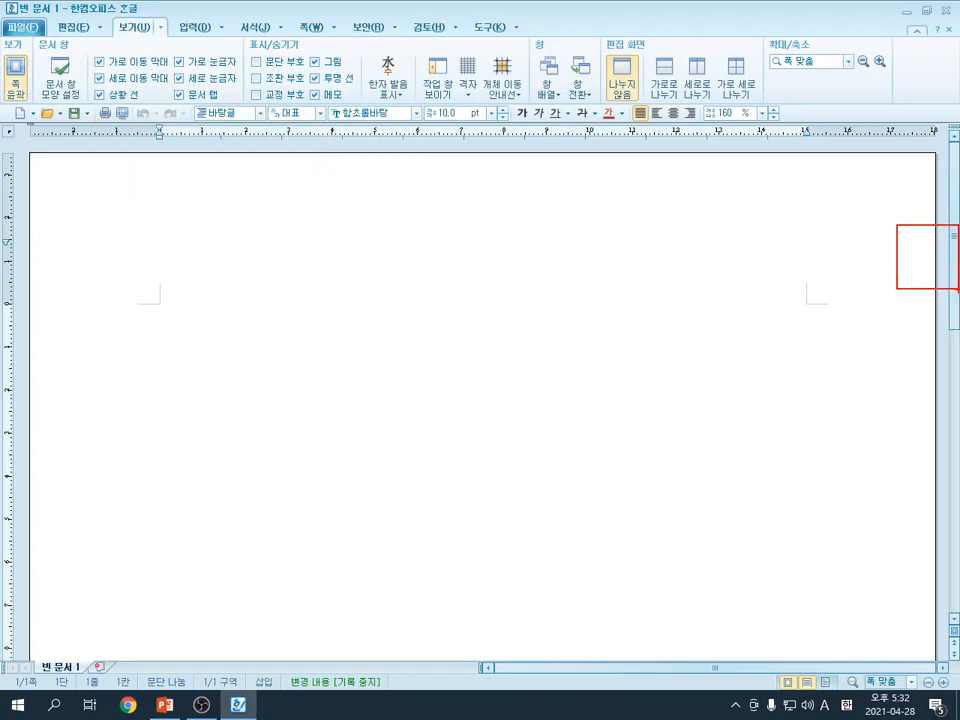
{"action": "left_click_drag", "start_coordinate": [76, 124], "coordinate": [400, 163]}
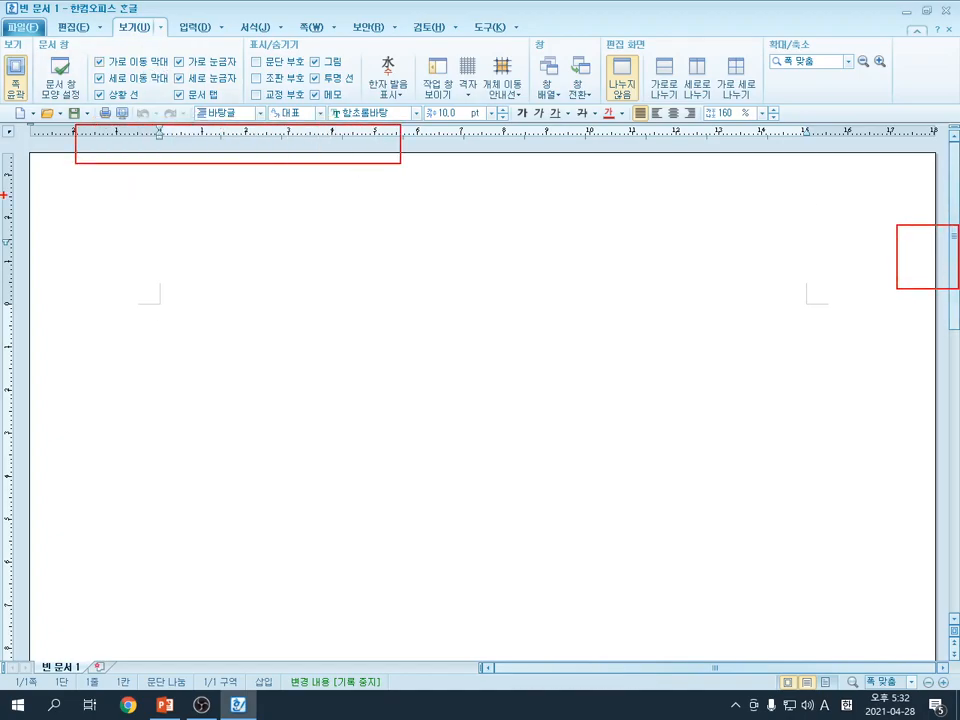
{"action": "left_click_drag", "start_coordinate": [3, 195], "coordinate": [22, 355]}
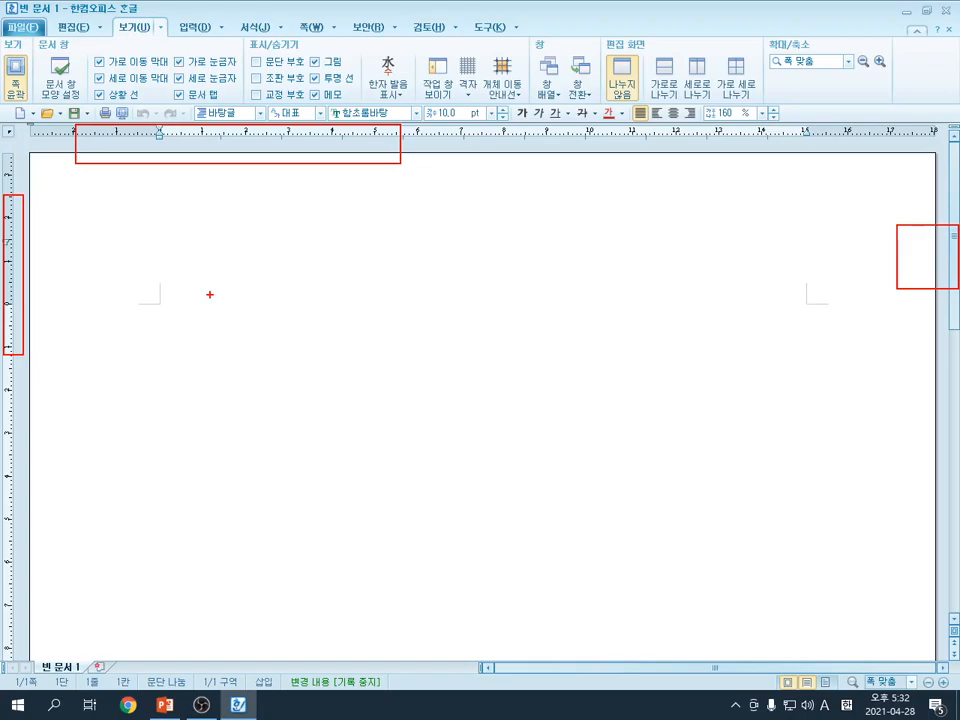
{"action": "key", "text": "Escape"}
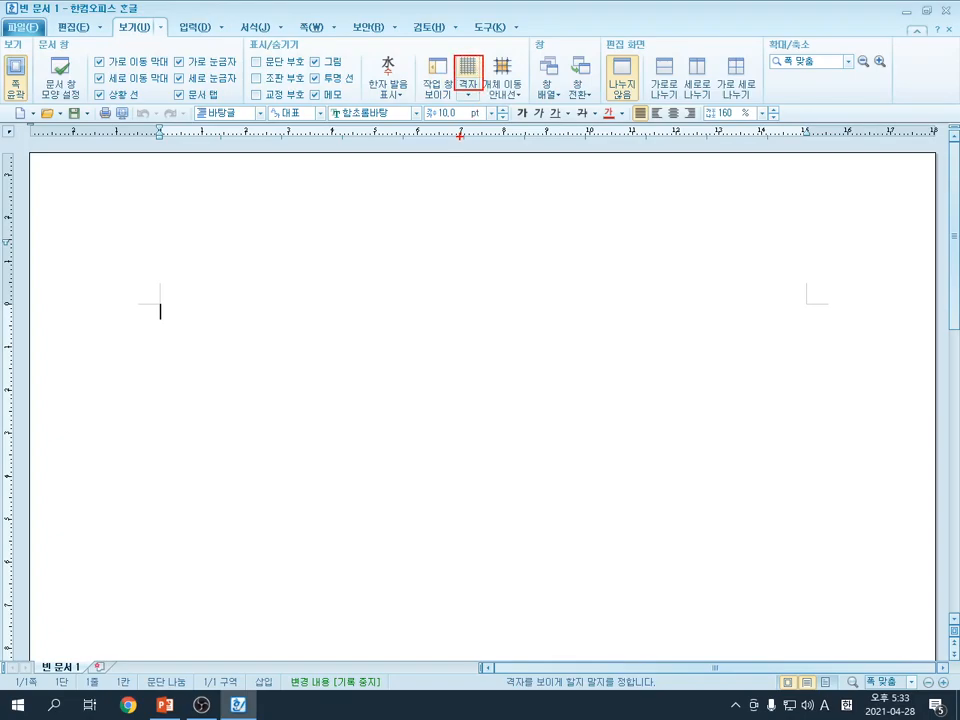
Show the grid (격자) across the page's editing area
{"action": "left_click", "coordinate": [468, 70]}
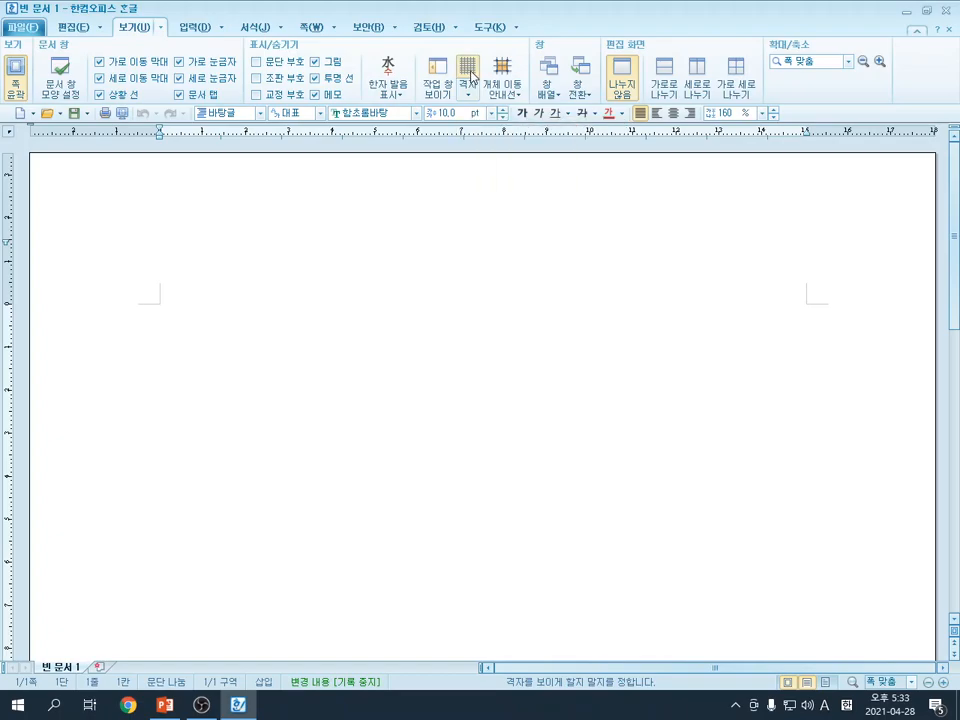
{"action": "mouse_move", "coordinate": [155, 291]}
{"action": "left_mouse_down"}
{"action": "mouse_move", "coordinate": [499, 516]}
{"action": "mouse_move", "coordinate": [820, 600]}
{"action": "left_mouse_up"}
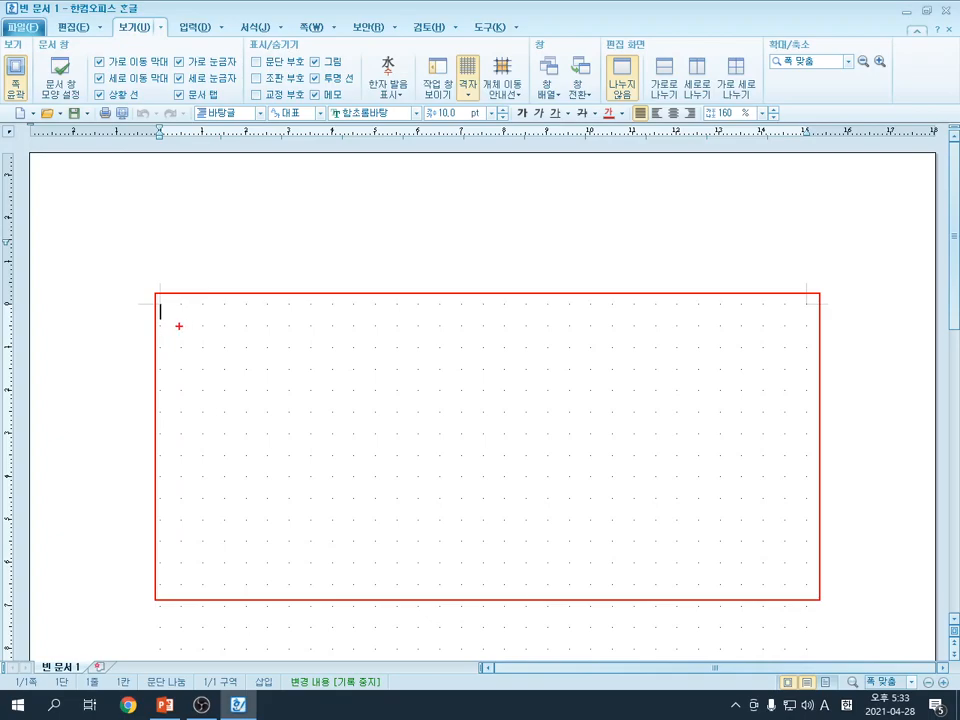
{"action": "key", "text": "Escape"}
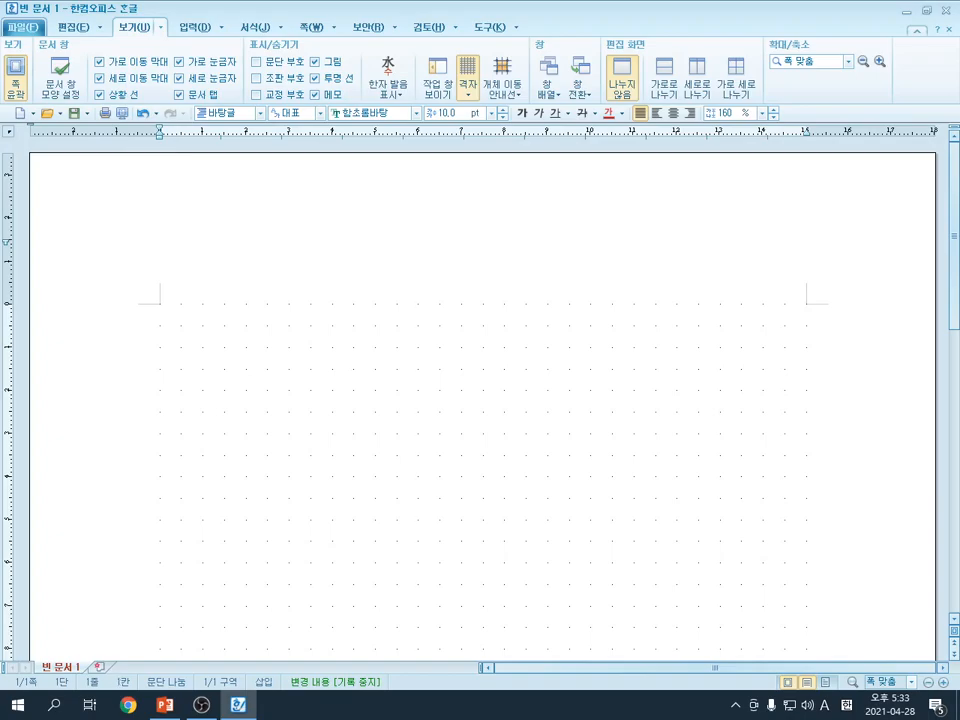
Try the horizontal-line, vertical-line and crossed-line grid styles in the grid settings (격자 설정), finishing with the dot style (점)
{"action": "left_click", "coordinate": [471, 96]}
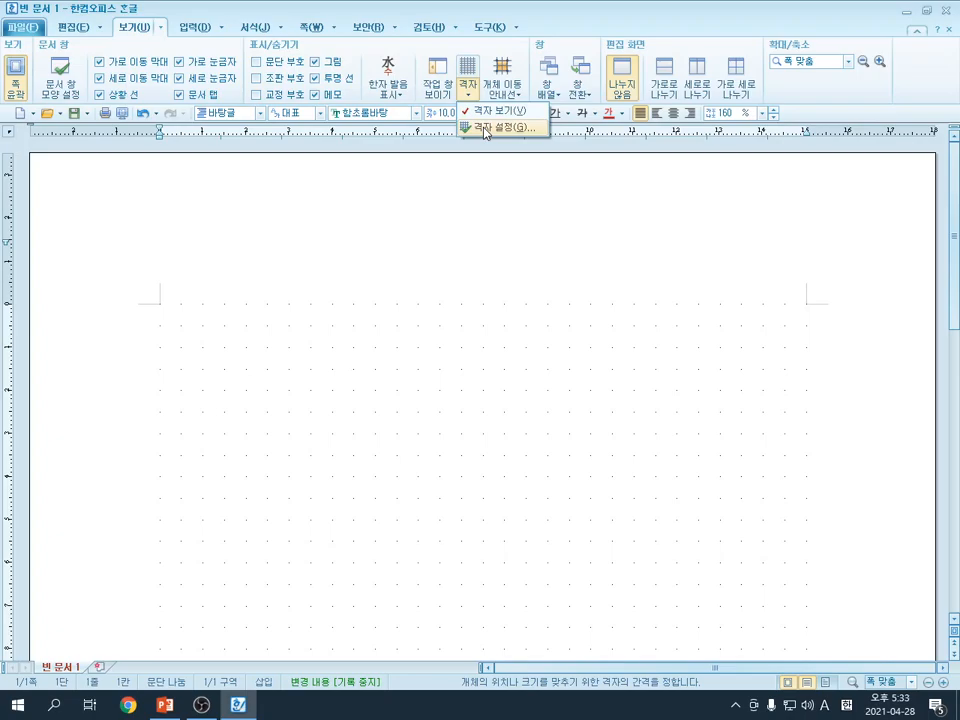
{"action": "left_click", "coordinate": [484, 128]}
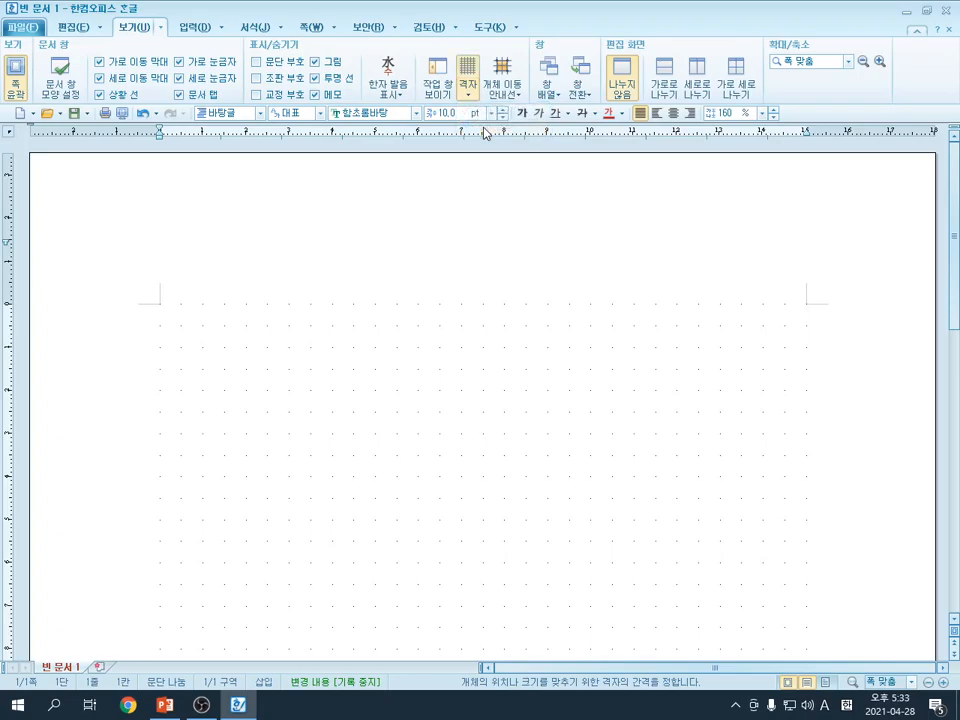
{"action": "left_click_drag", "start_coordinate": [439, 212], "coordinate": [471, 168]}
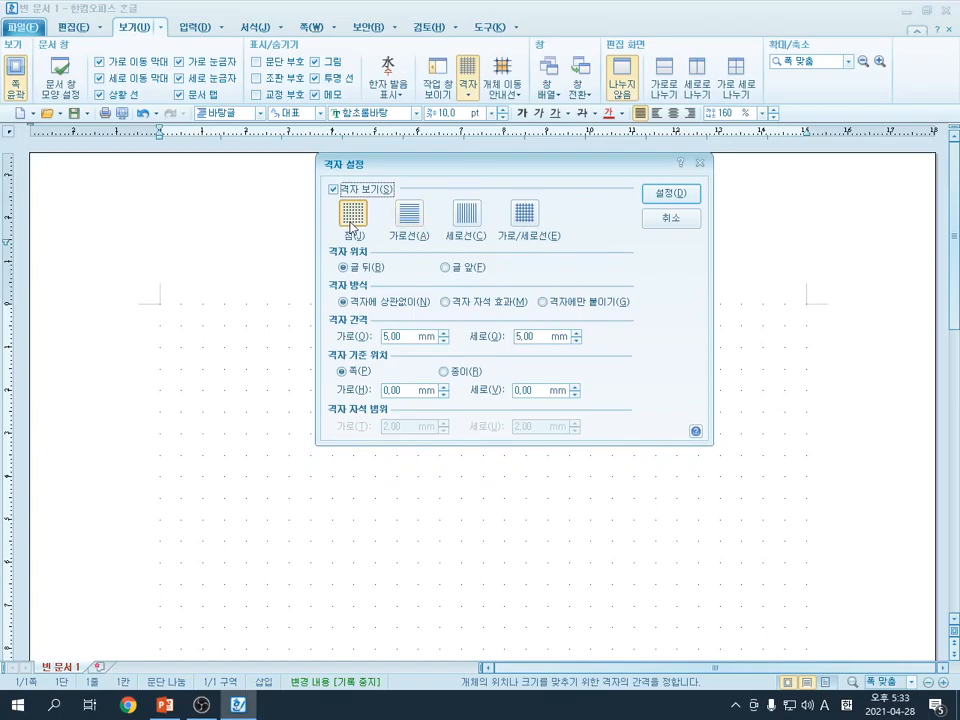
{"action": "left_click", "coordinate": [408, 215]}
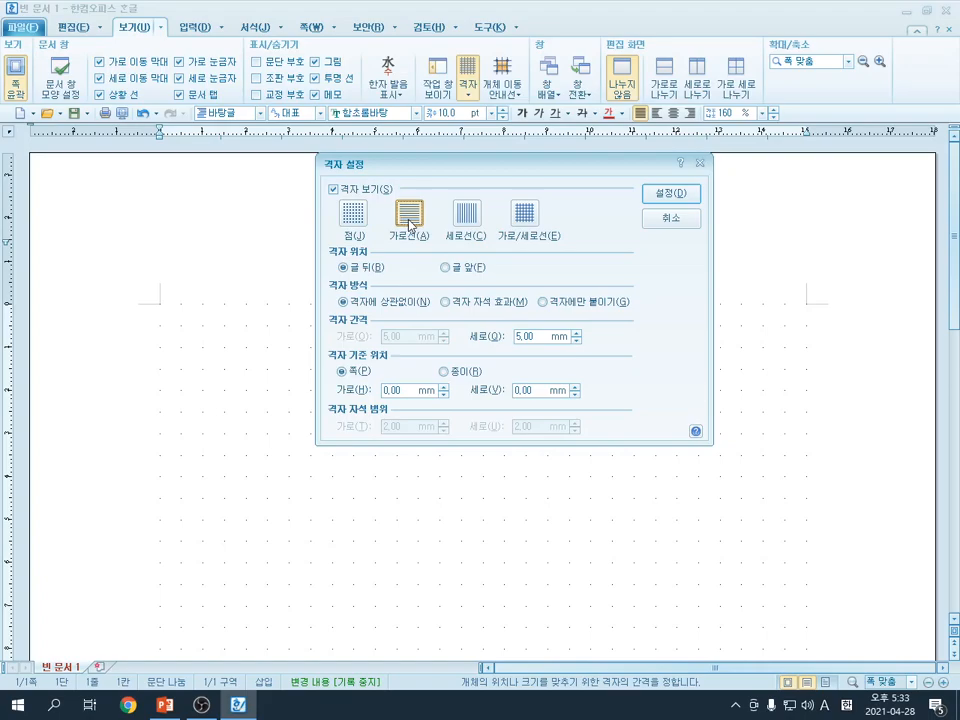
{"action": "left_click", "coordinate": [466, 213]}
{"action": "left_click", "coordinate": [517, 222]}
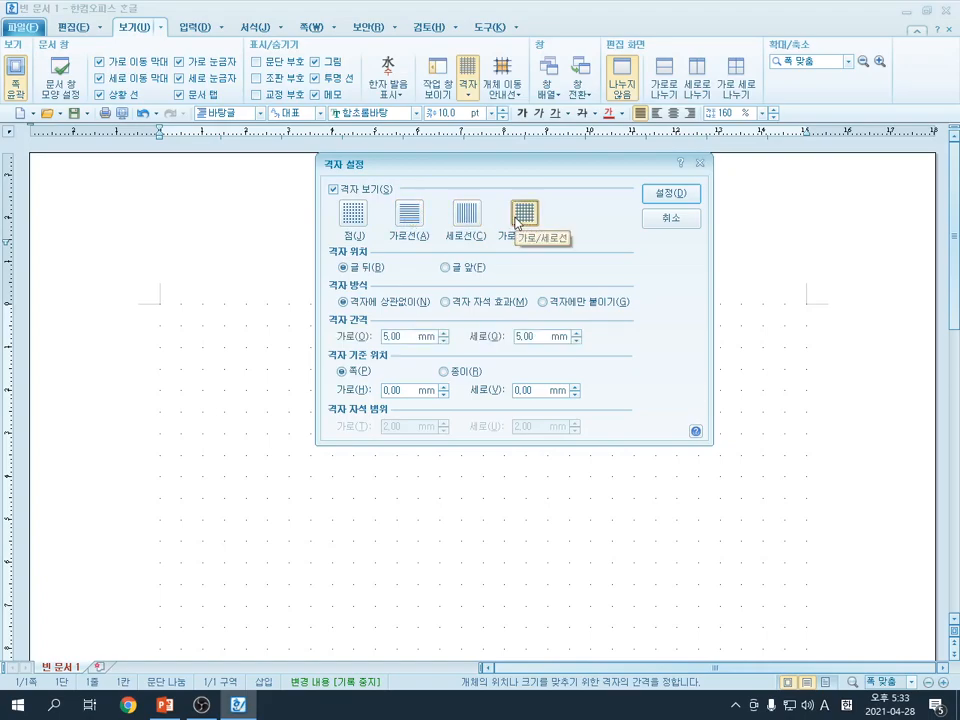
{"action": "left_click", "coordinate": [350, 222]}
{"action": "left_click", "coordinate": [421, 228]}
{"action": "left_click", "coordinate": [466, 213]}
{"action": "left_click", "coordinate": [522, 214]}
{"action": "left_click", "coordinate": [352, 217]}
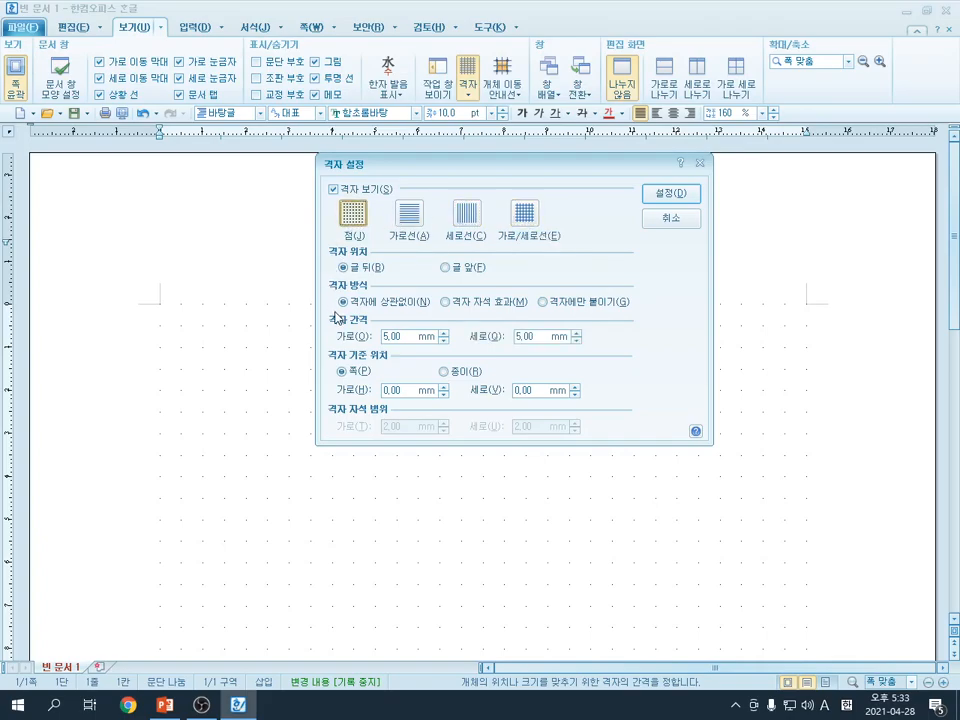
Examine the horizontal and vertical grid spacing (격자 간격) and discard the grid settings
{"action": "key", "text": "ctrl+2"}
{"action": "mouse_move", "coordinate": [327, 313]}
{"action": "left_mouse_down"}
{"action": "mouse_move", "coordinate": [410, 354]}
{"action": "mouse_move", "coordinate": [610, 351]}
{"action": "left_mouse_up"}
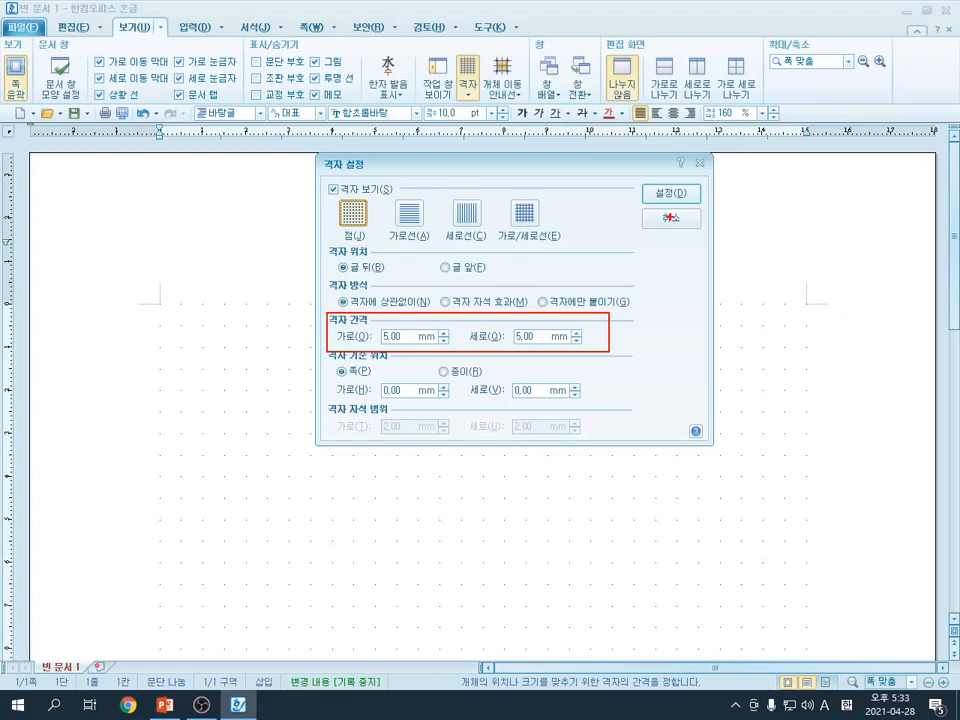
{"action": "key", "text": "Escape"}
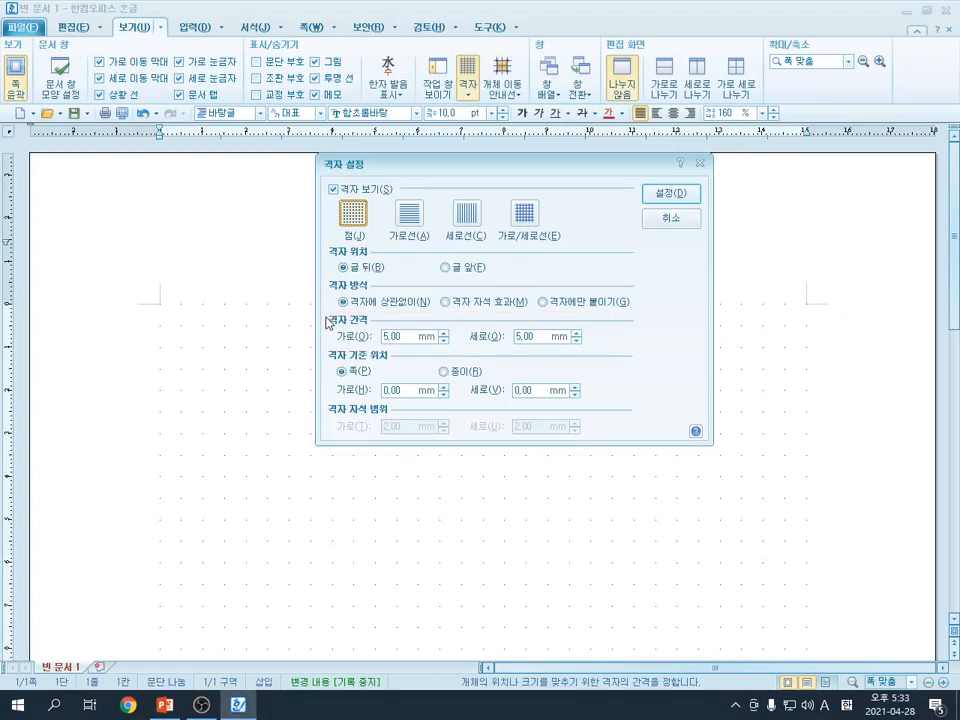
{"action": "left_click", "coordinate": [671, 220]}
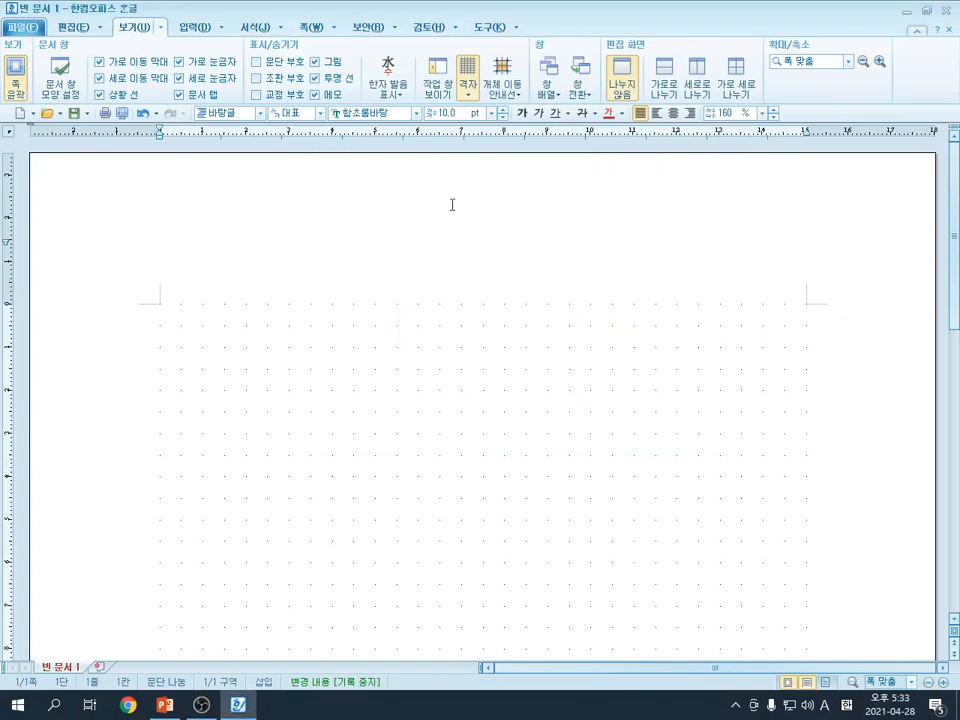
Hide the grid (격자) on the page
{"action": "key", "text": "ctrl+2"}
{"action": "left_click_drag", "start_coordinate": [453, 50], "coordinate": [484, 80]}
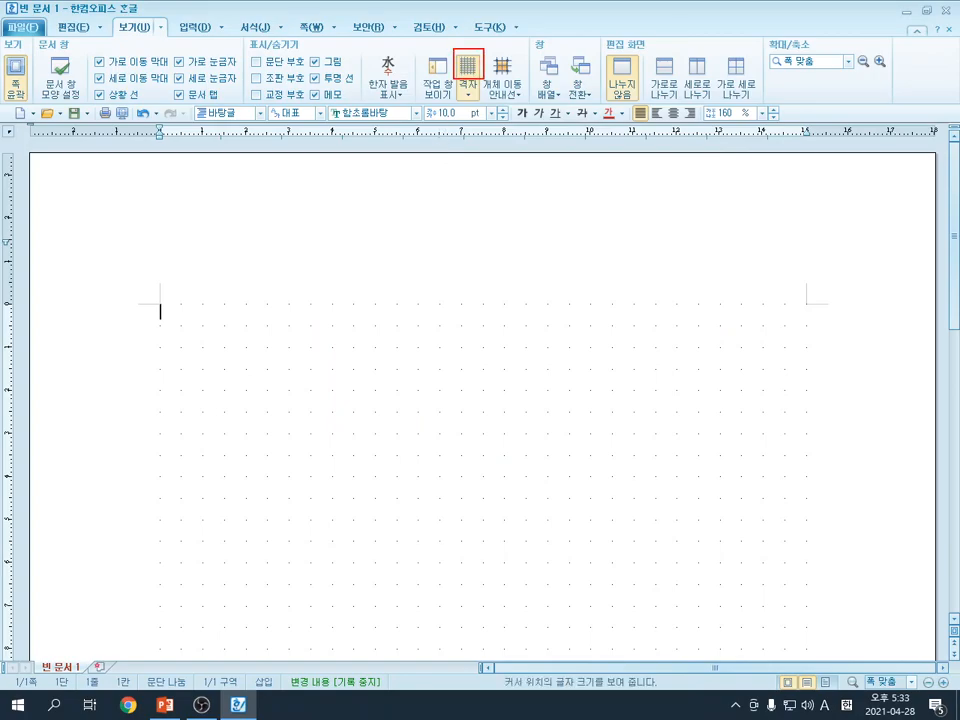
{"action": "key", "text": "Escape"}
{"action": "left_click", "coordinate": [467, 88]}
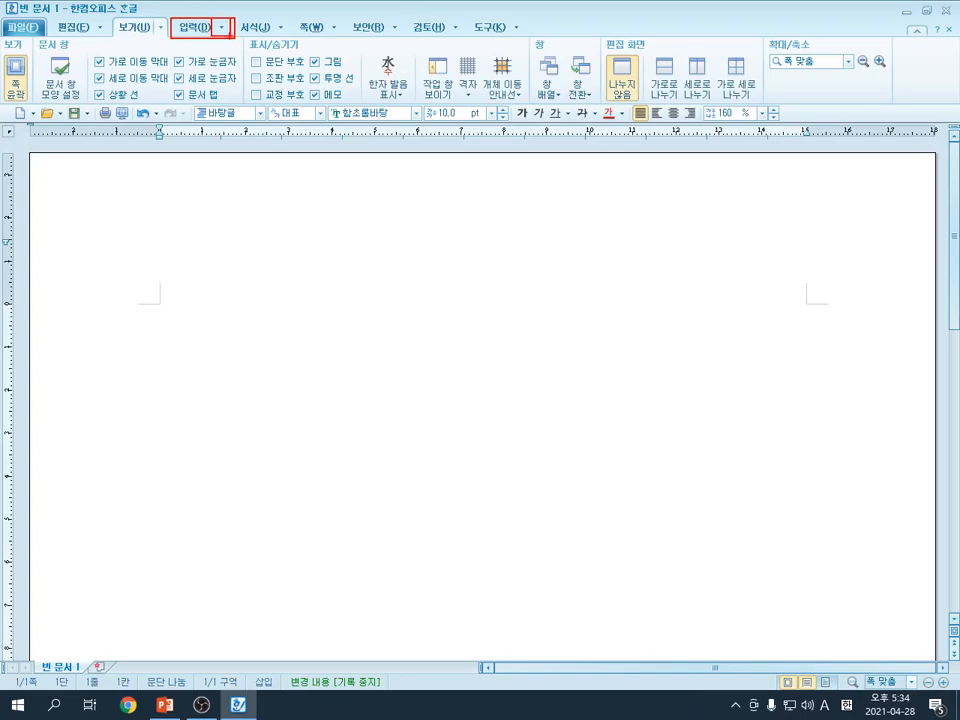
Examine the lists of input (입력) and page (쪽) commands without choosing any of them
{"action": "key", "text": "Escape"}
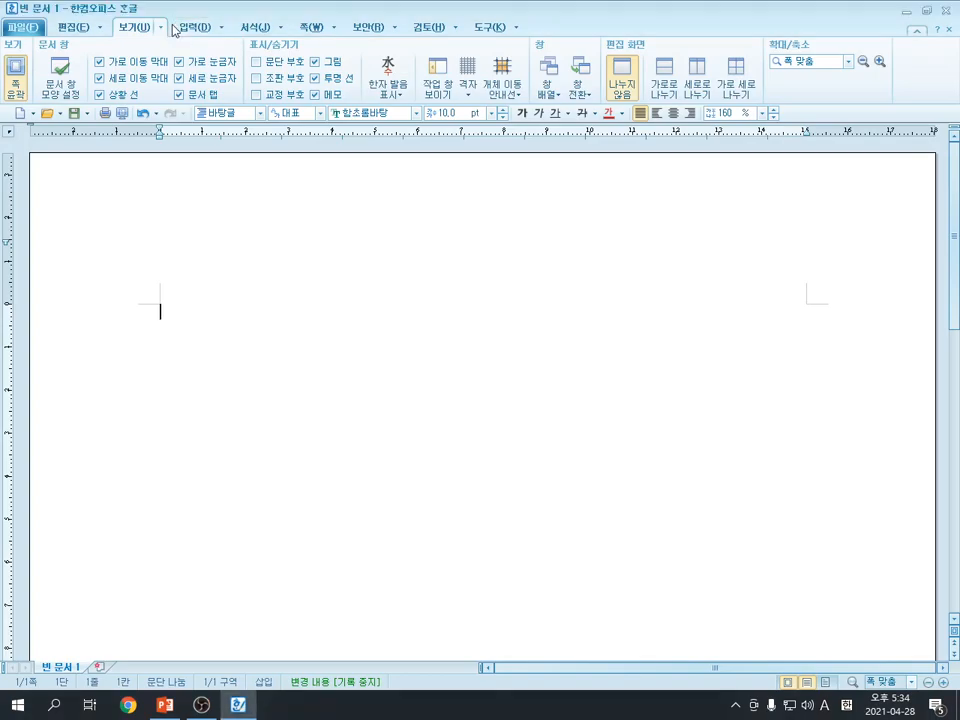
{"action": "left_click", "coordinate": [224, 33]}
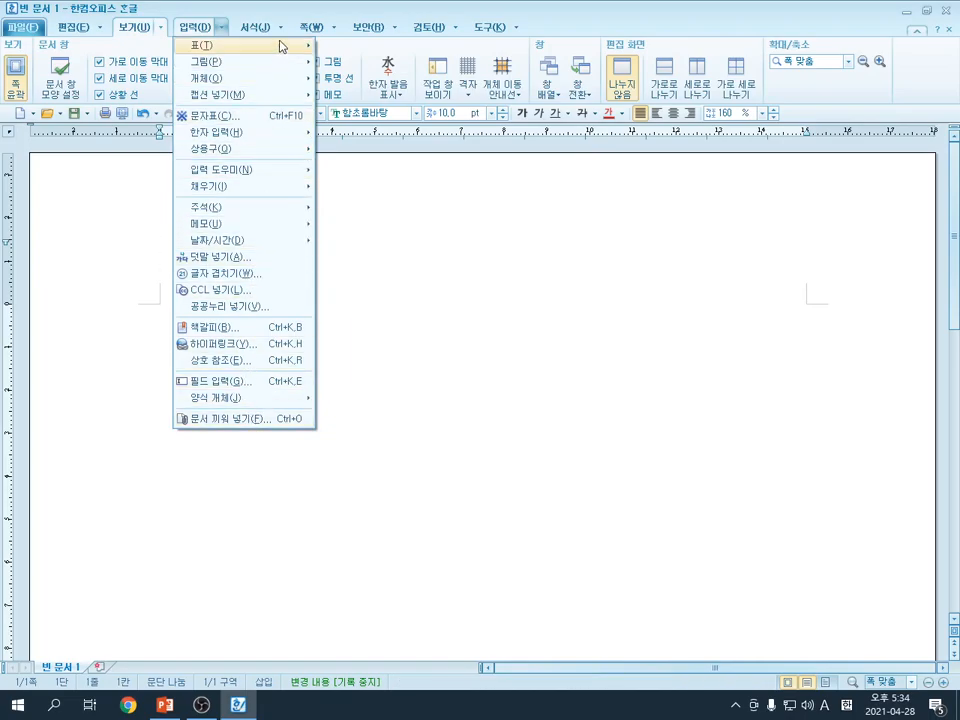
{"action": "left_click", "coordinate": [282, 33]}
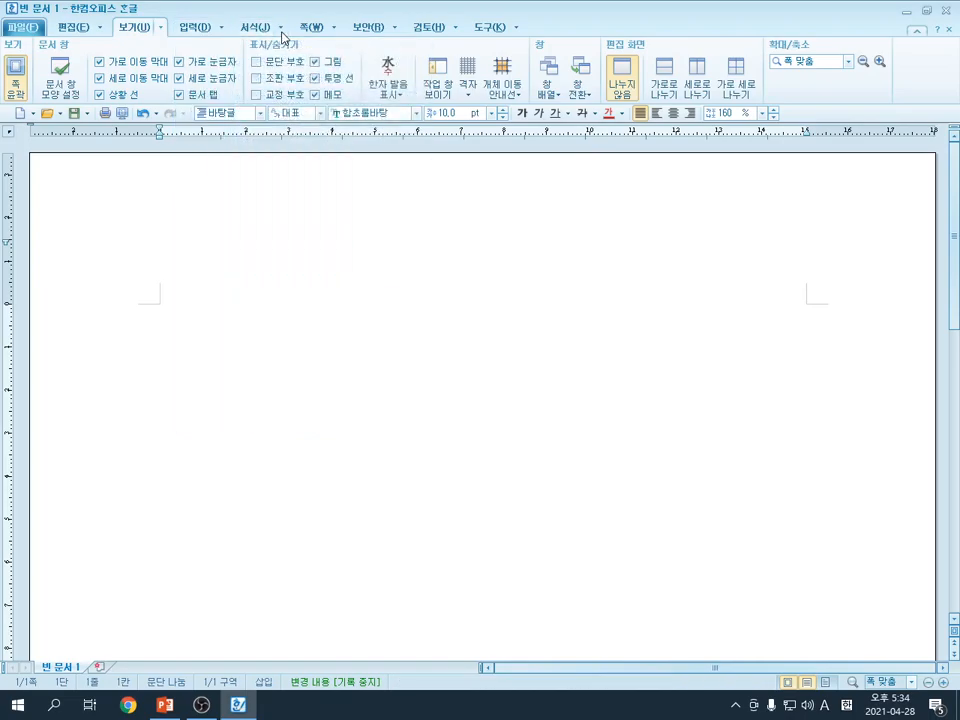
{"action": "left_click", "coordinate": [335, 28]}
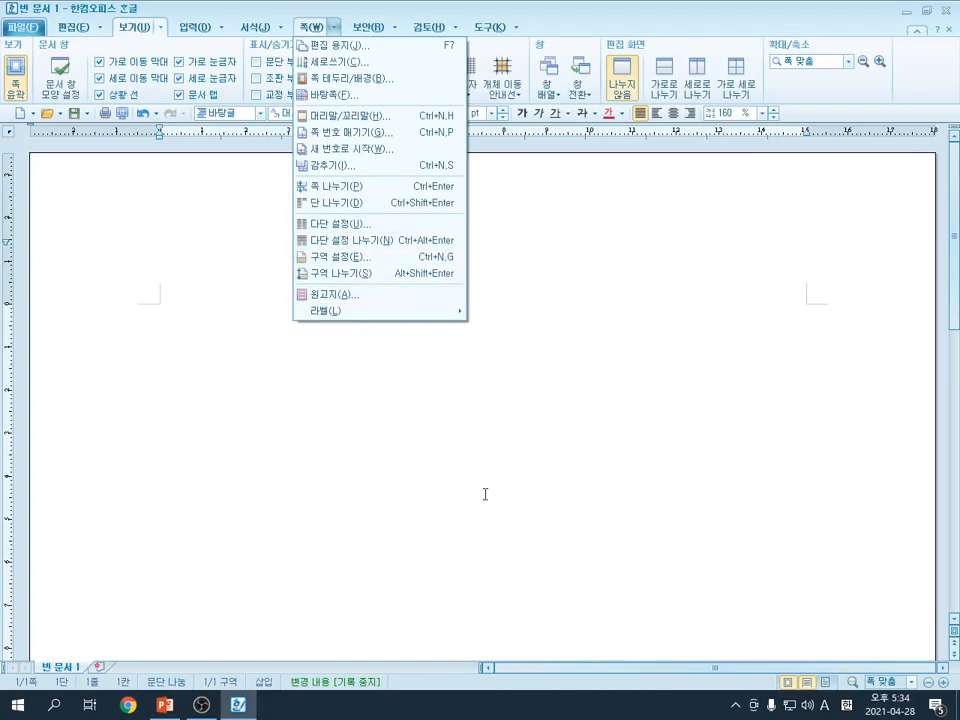
{"action": "left_click", "coordinate": [449, 447]}
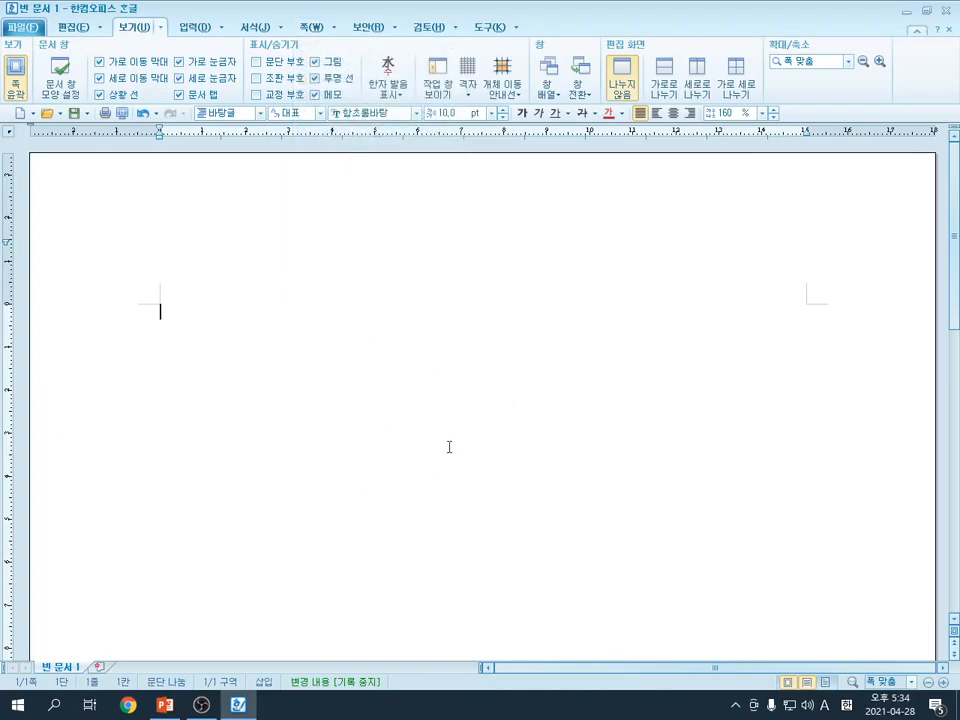
{"action": "left_click", "coordinate": [338, 32]}
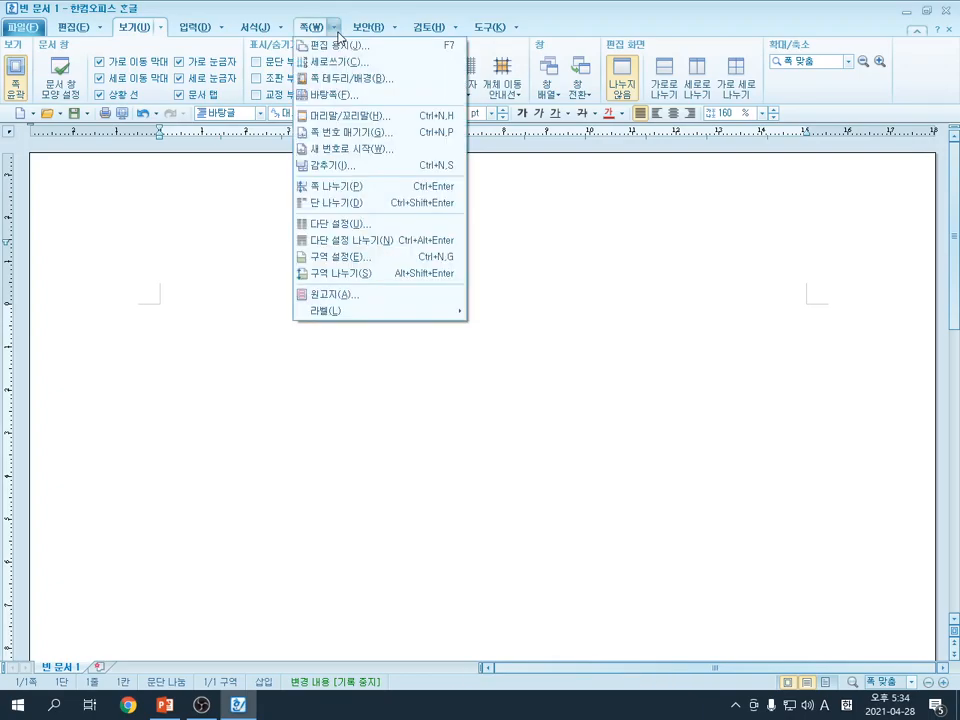
{"action": "left_click", "coordinate": [372, 276]}
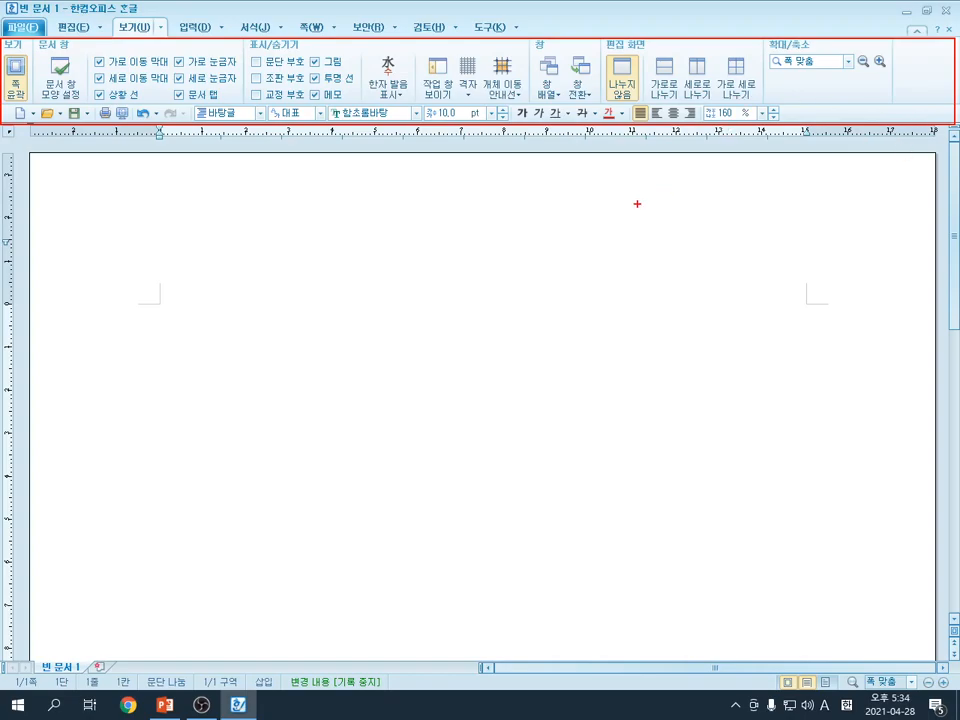
Collapse the area of editing commands below the menu names, keeping the basic formatting options displayed
{"action": "key", "text": "Escape"}
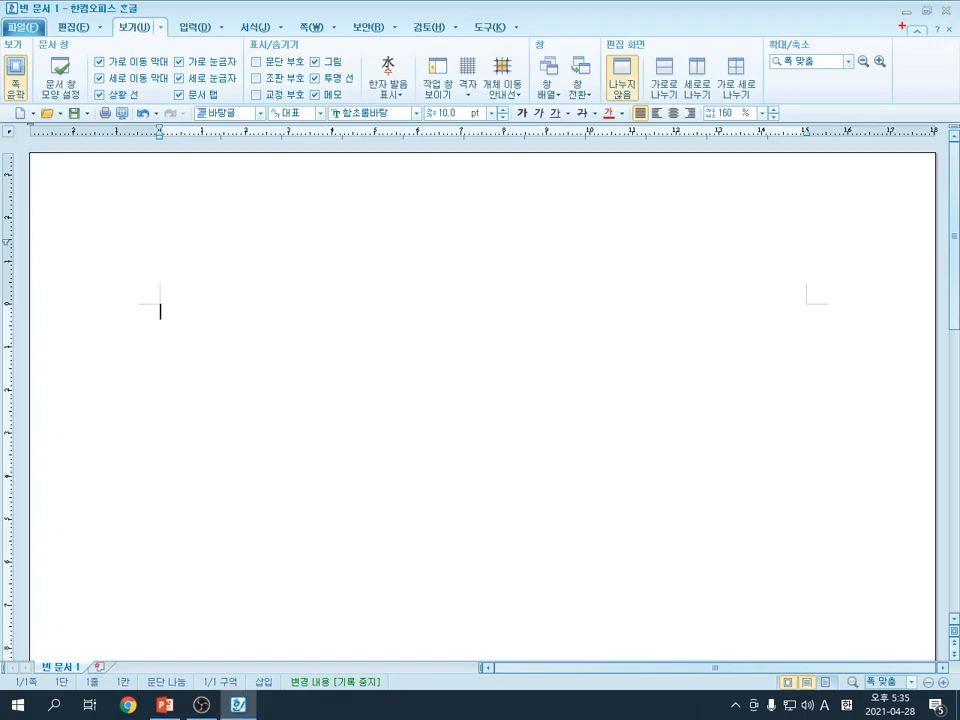
{"action": "left_click_drag", "start_coordinate": [903, 22], "coordinate": [931, 43]}
{"action": "key", "text": "Escape"}
{"action": "left_click", "coordinate": [917, 35]}
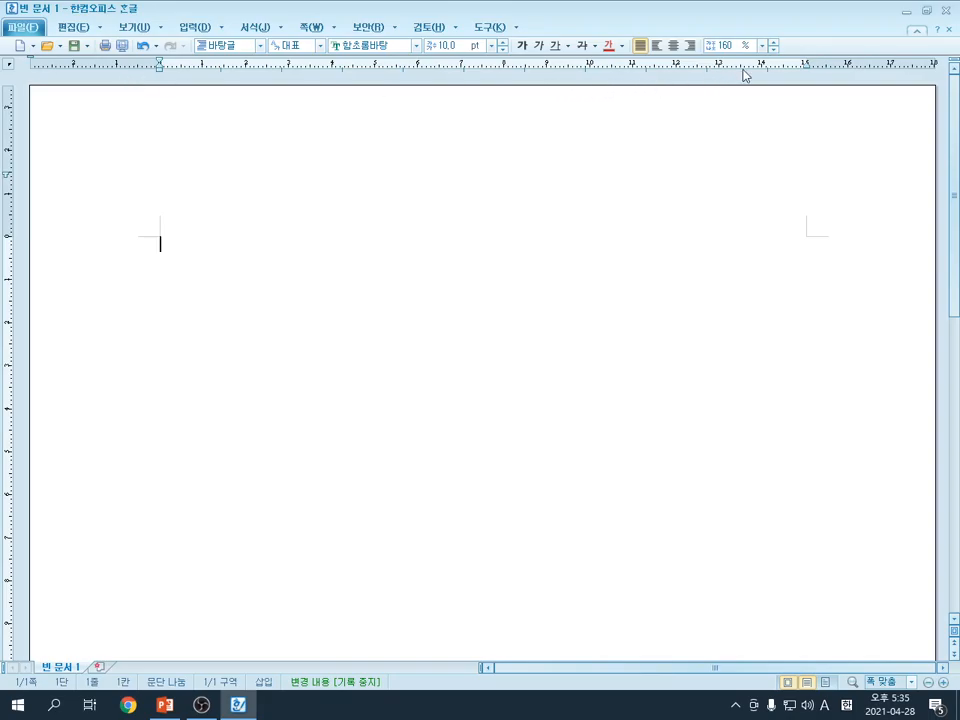
Collapse the basic formatting options as well, leaving only the menu names above the ruler
{"action": "left_click", "coordinate": [916, 38]}
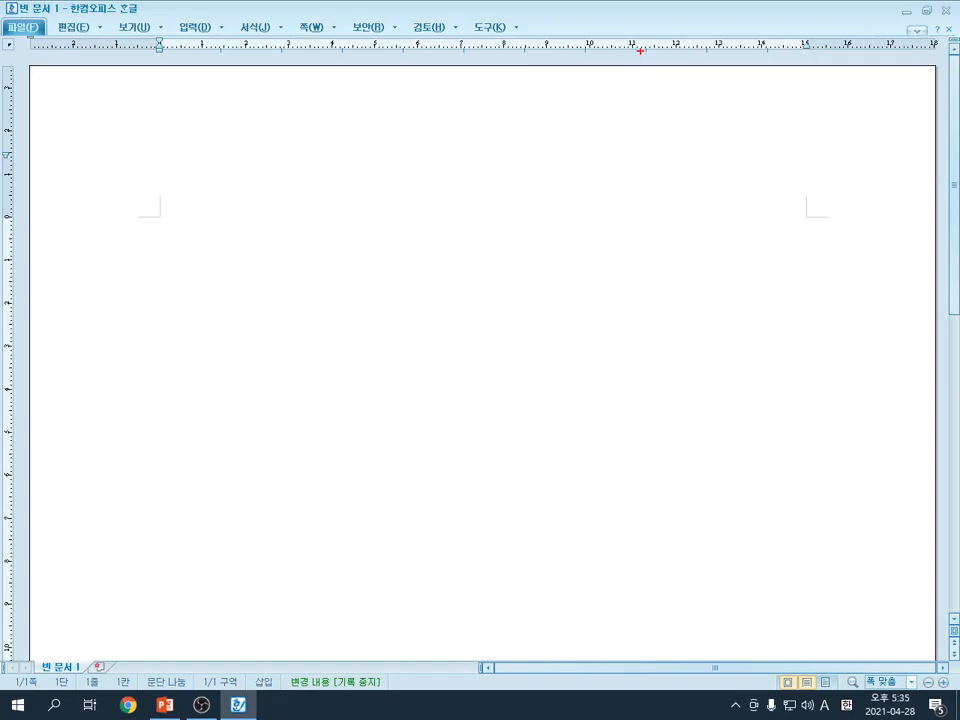
{"action": "left_click_drag", "start_coordinate": [904, 23], "coordinate": [929, 40]}
{"action": "key", "text": "Escape"}
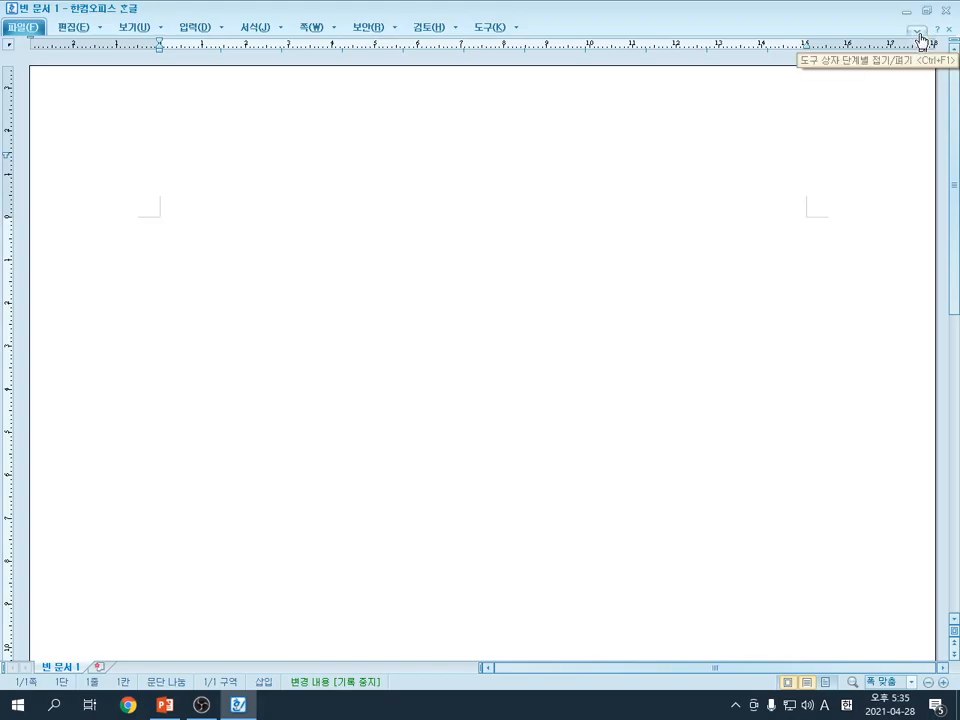
Expand the full command area again, with both the view (보기) commands and the basic formatting options displayed
{"action": "left_click", "coordinate": [921, 40]}
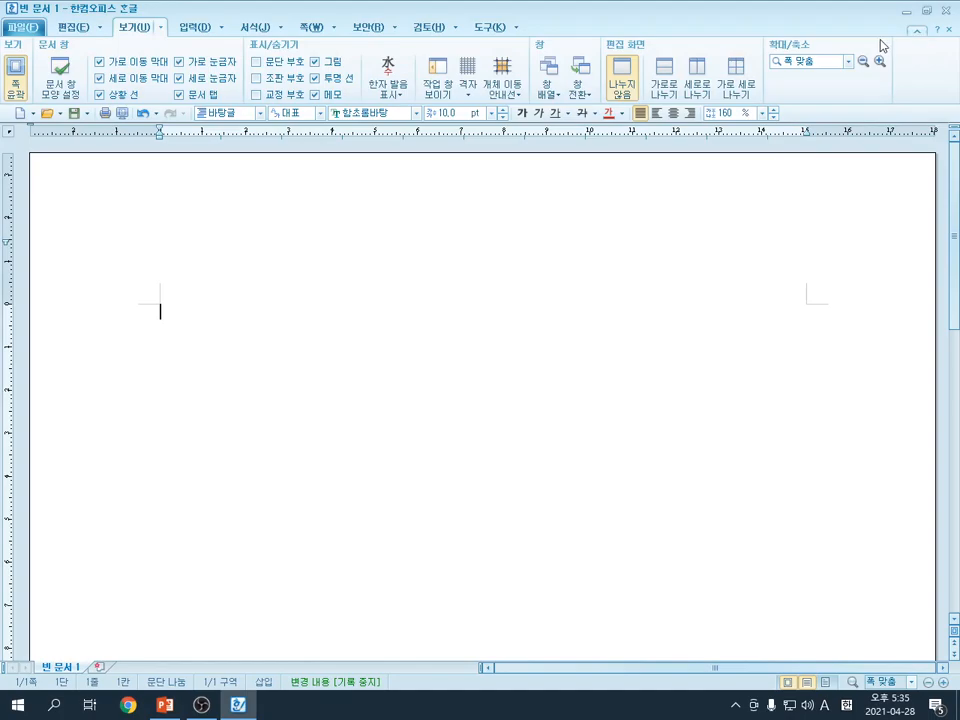
{"action": "mouse_move", "coordinate": [2, 40]}
{"action": "left_mouse_down"}
{"action": "mouse_move", "coordinate": [252, 87]}
{"action": "mouse_move", "coordinate": [914, 124]}
{"action": "left_mouse_up"}
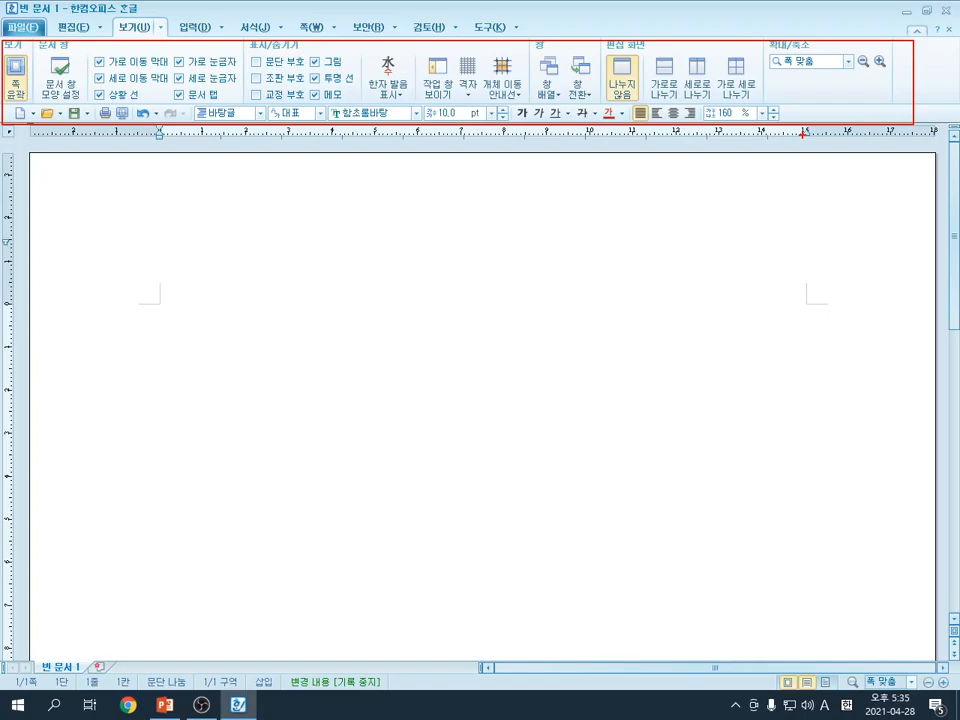
{"action": "key", "text": "Escape"}
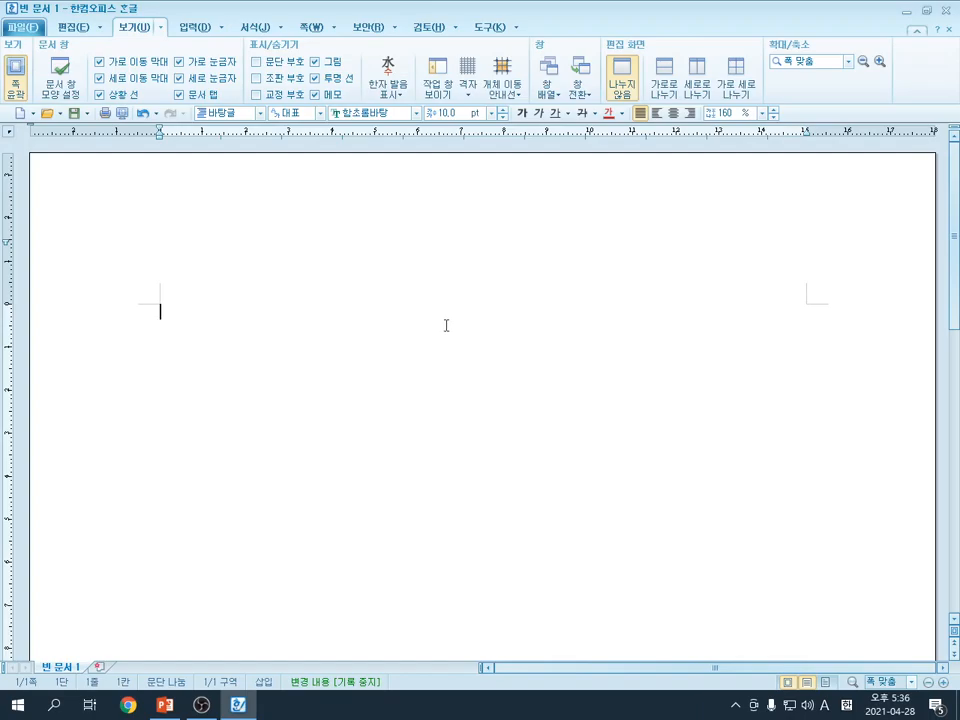
Close 한글 2010 without saving the blank document (빈 문서 1)
{"action": "left_click", "coordinate": [940, 12]}
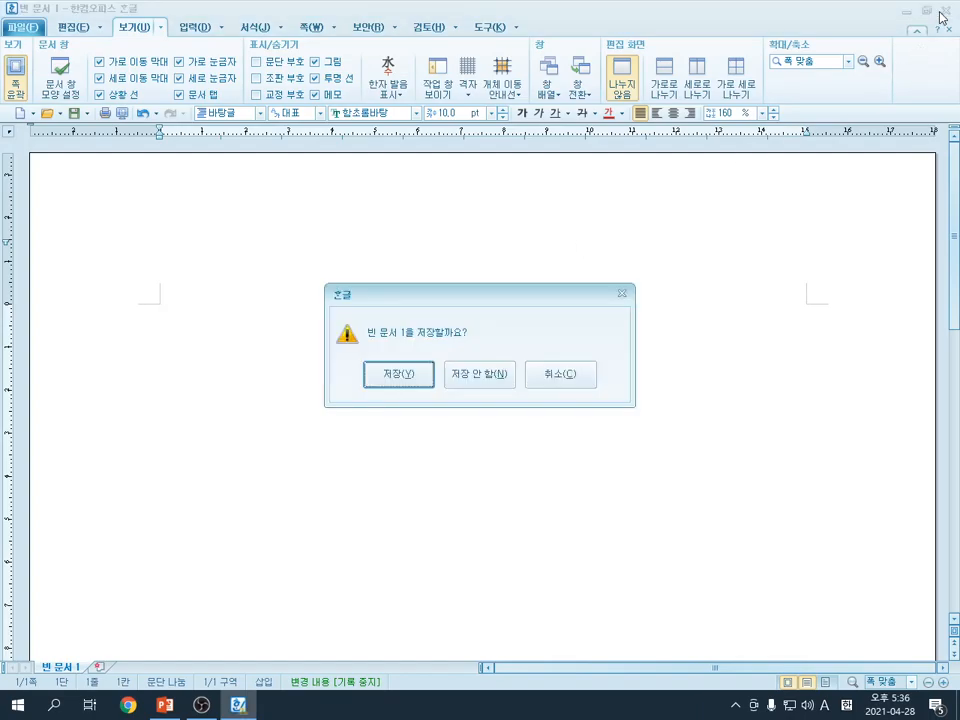
{"action": "left_click", "coordinate": [476, 386]}
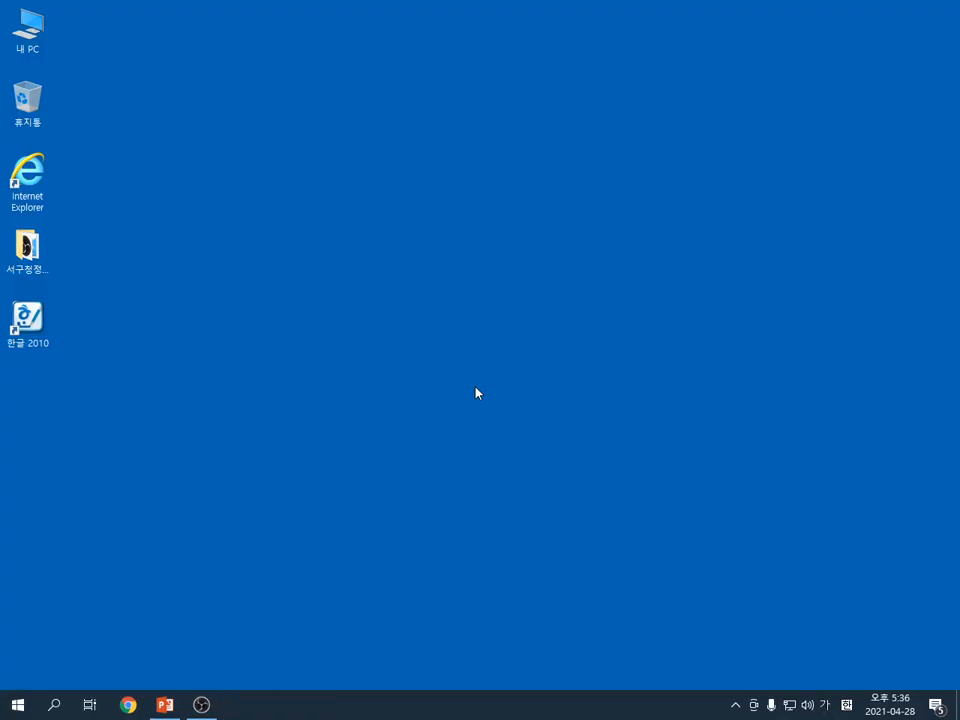